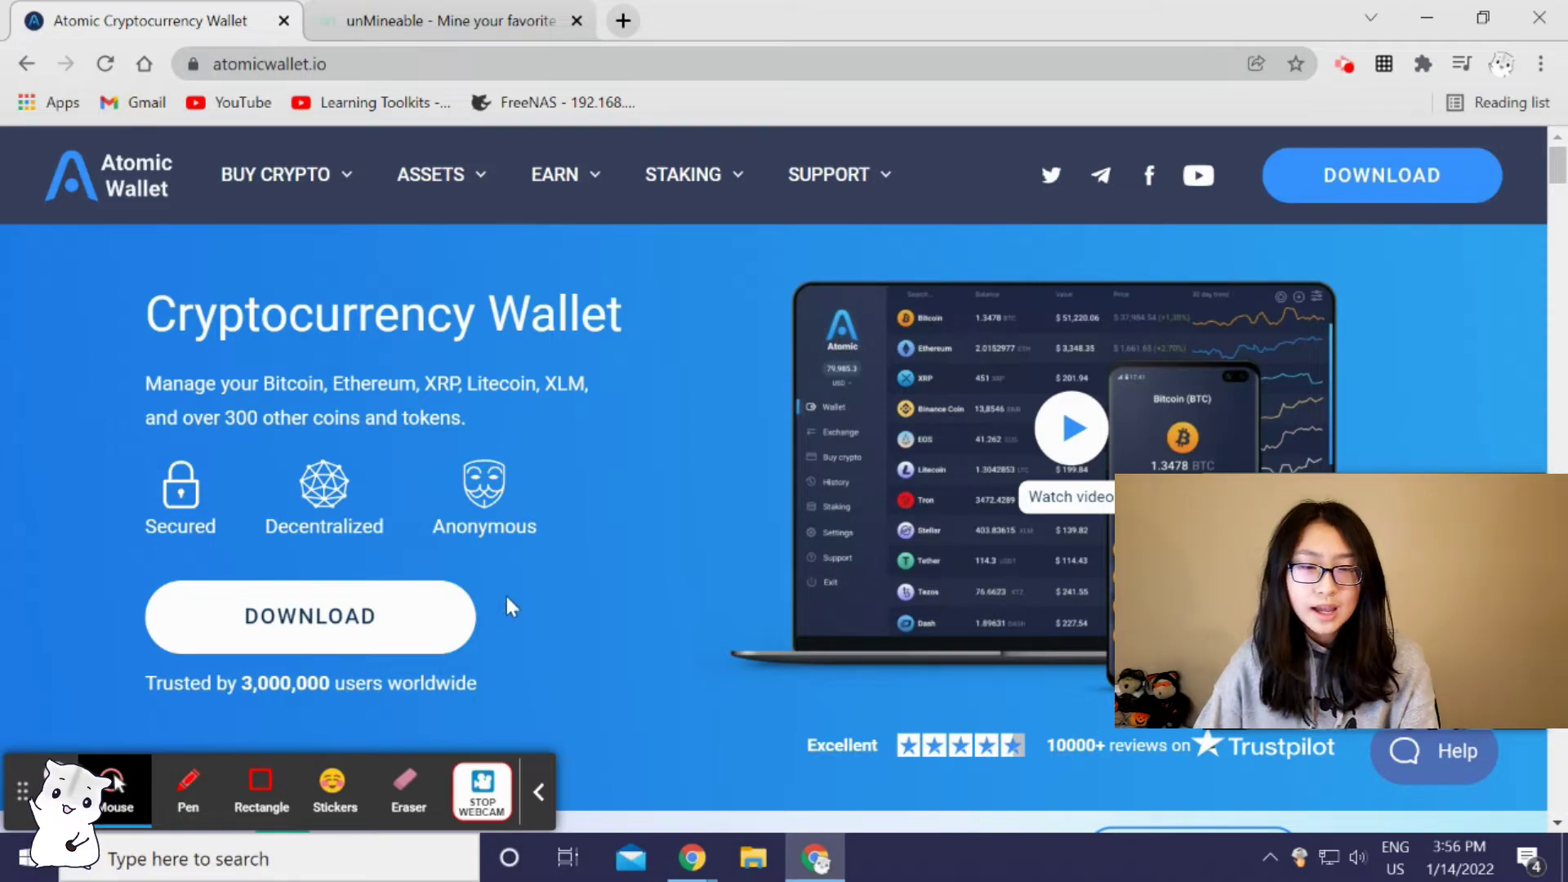
Step: Jump from the atomicwallet.io hero to the Download Atomic Wallet section
click(382, 606)
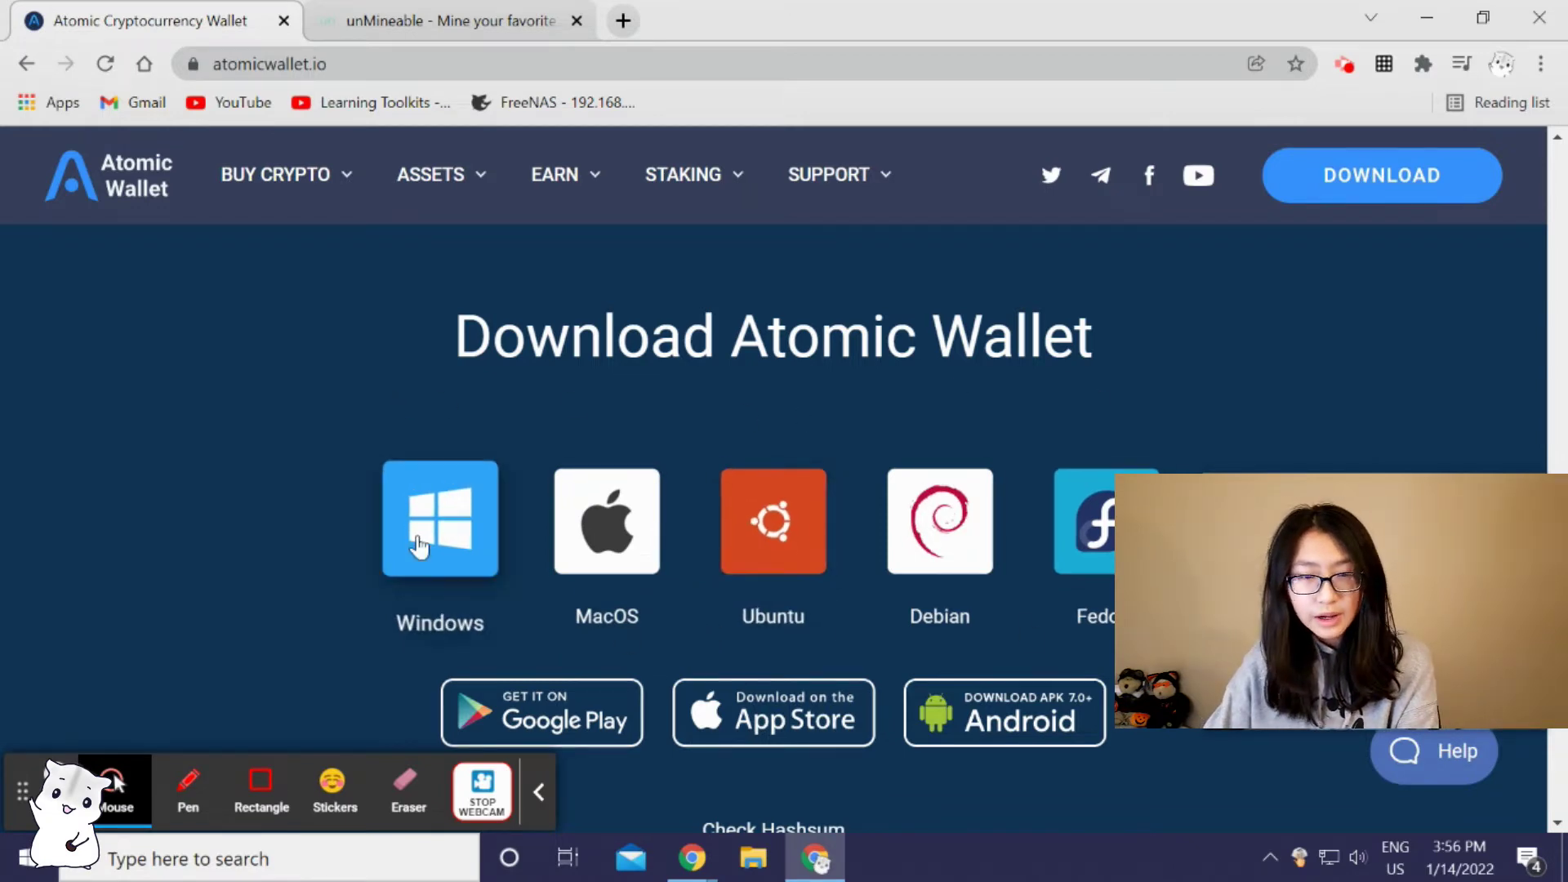
Step: Download Atomic Wallet for Windows, dismiss the subscribe popup and download bar, and switch to the unMineable tab
click(441, 521)
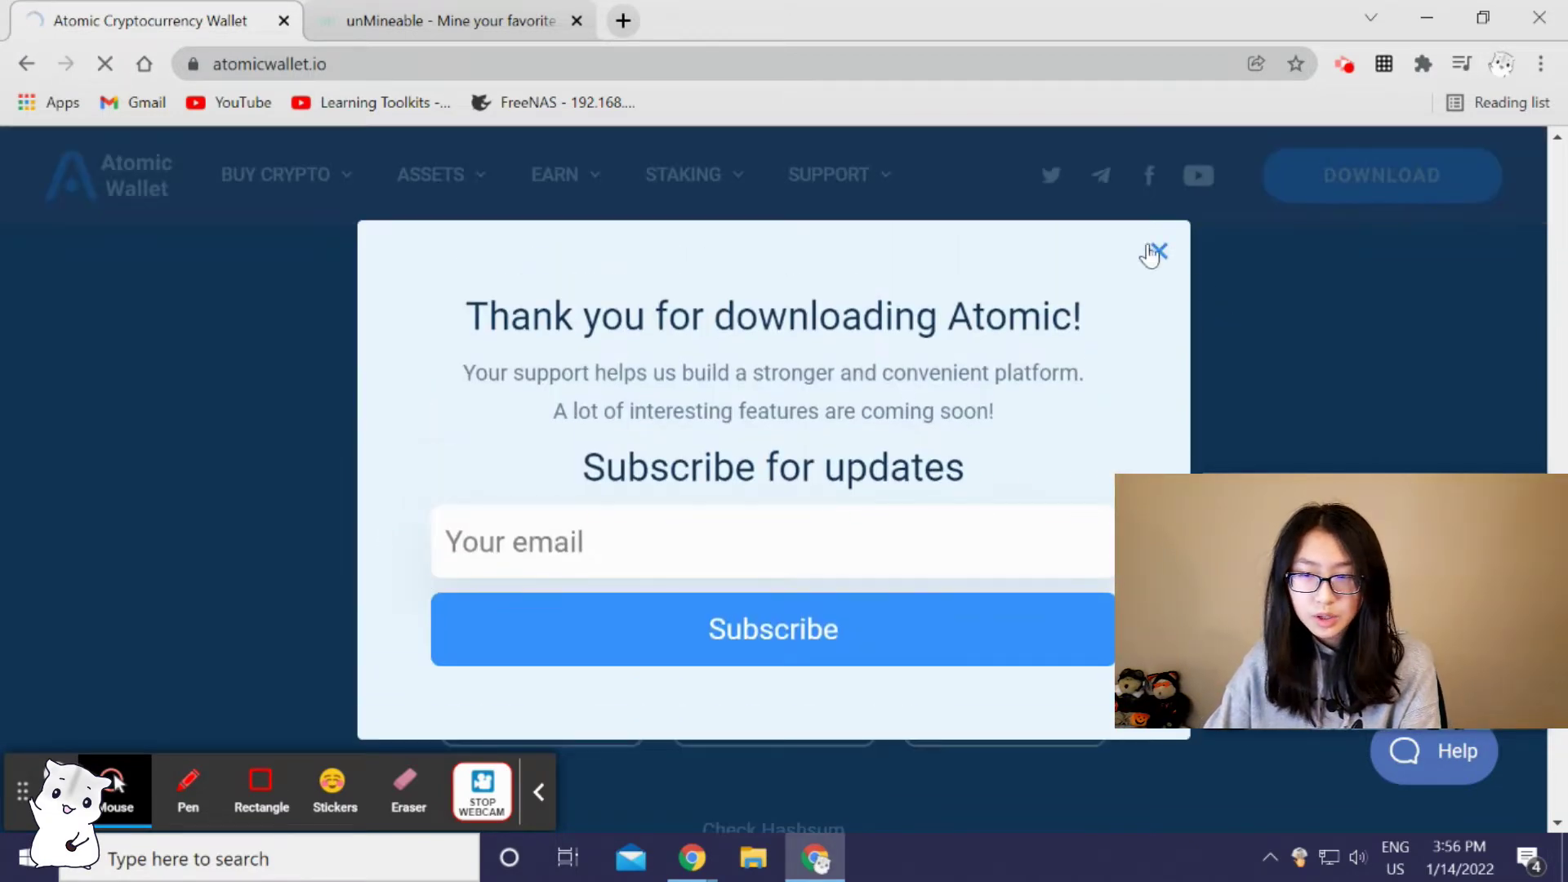
click(1159, 252)
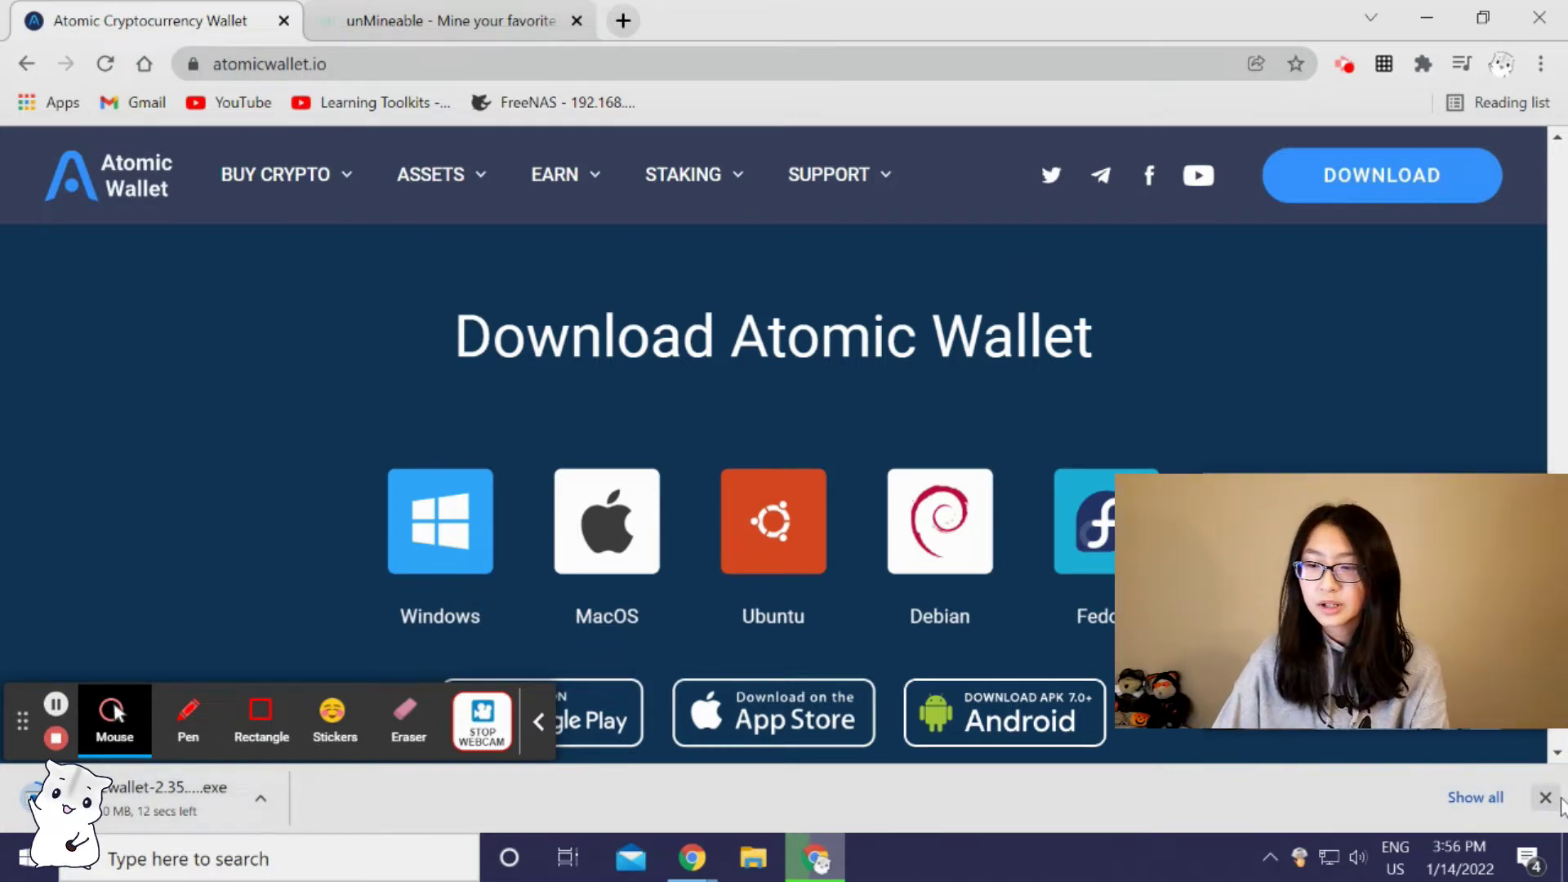
click(1545, 797)
click(419, 11)
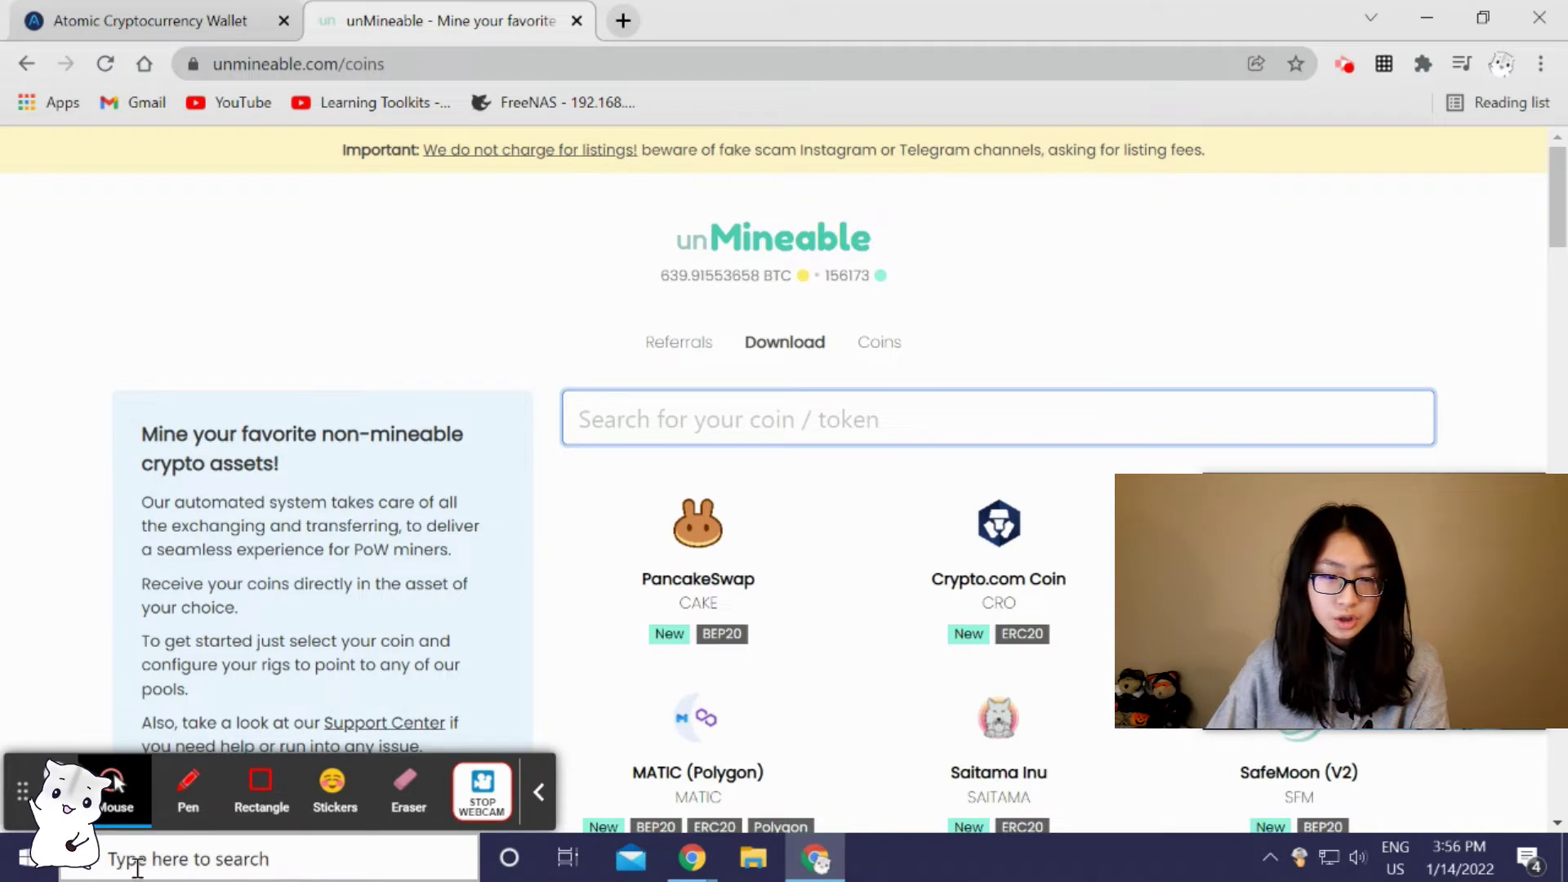
Step: Search 'virus' to reach Virus & threat protection settings and confirm Real-time protection is Off
click(210, 862)
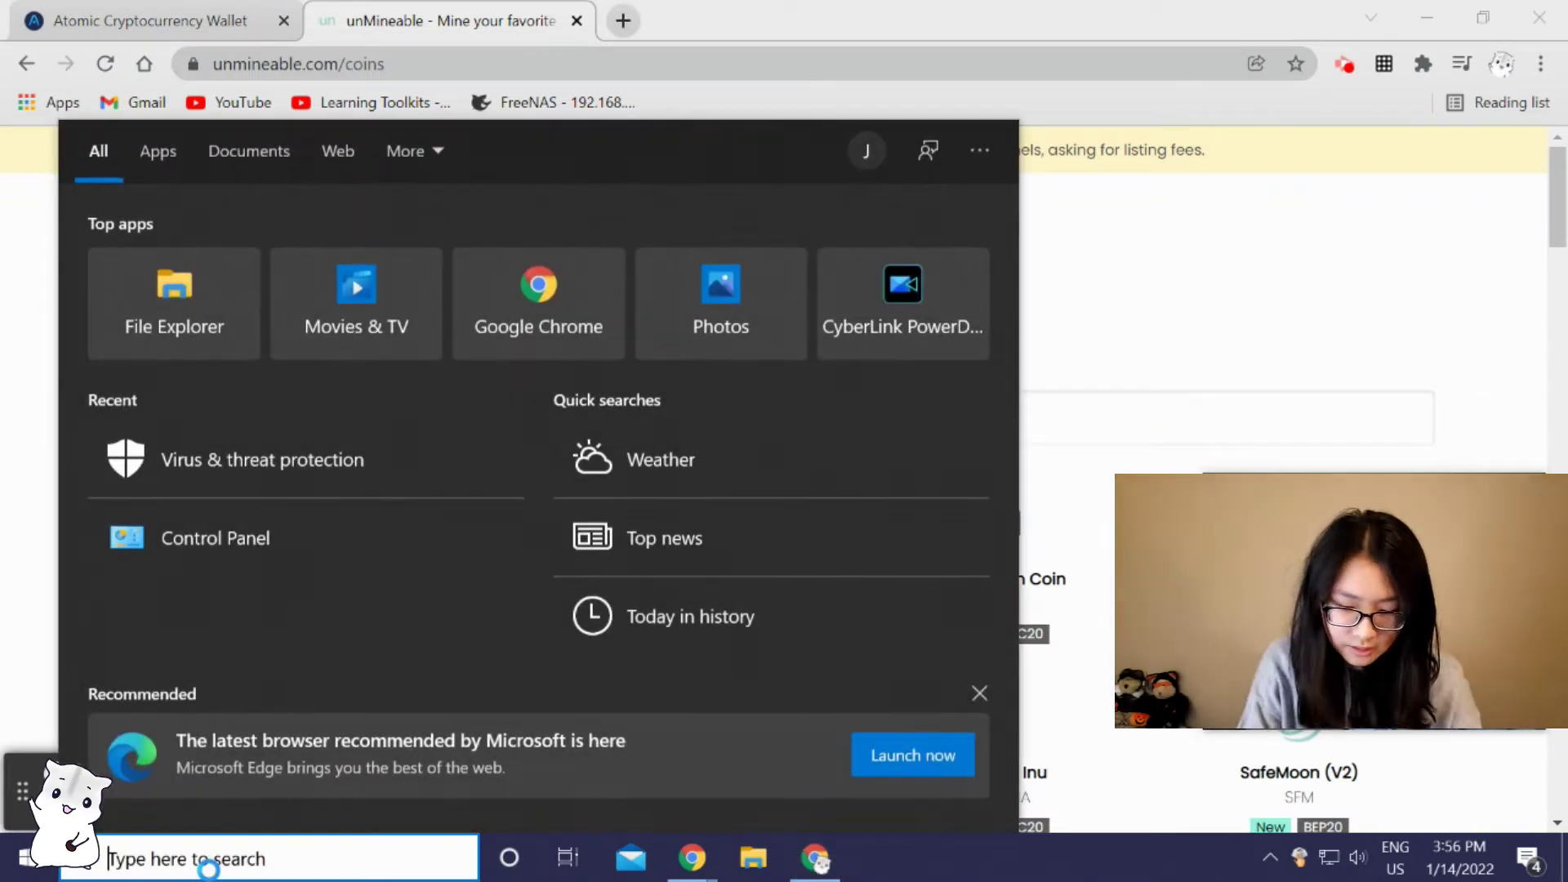
text(viru)
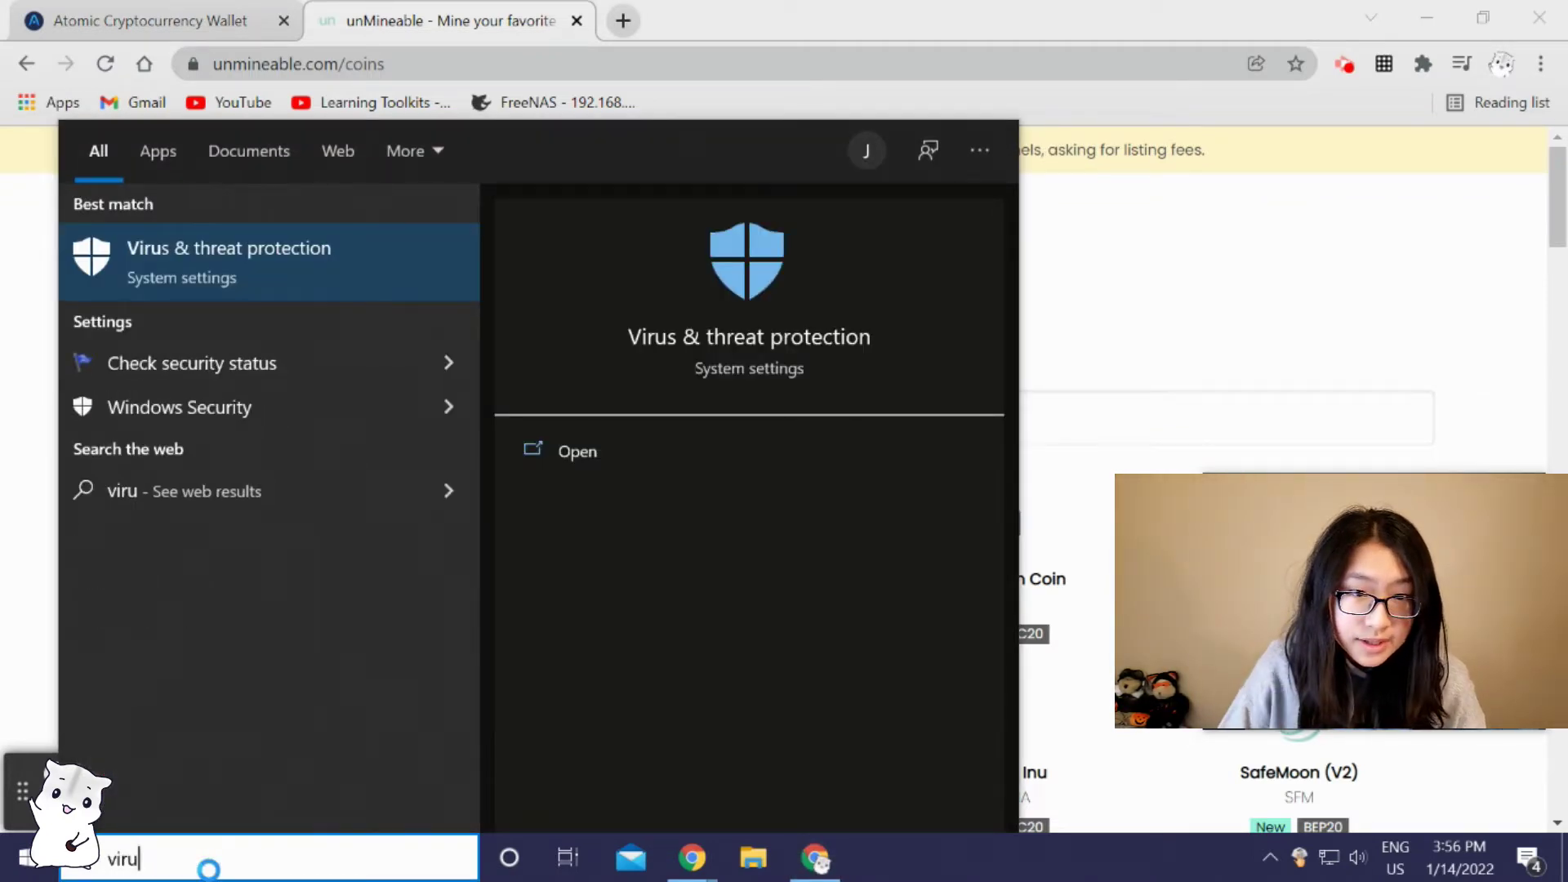
text(s)
click(307, 262)
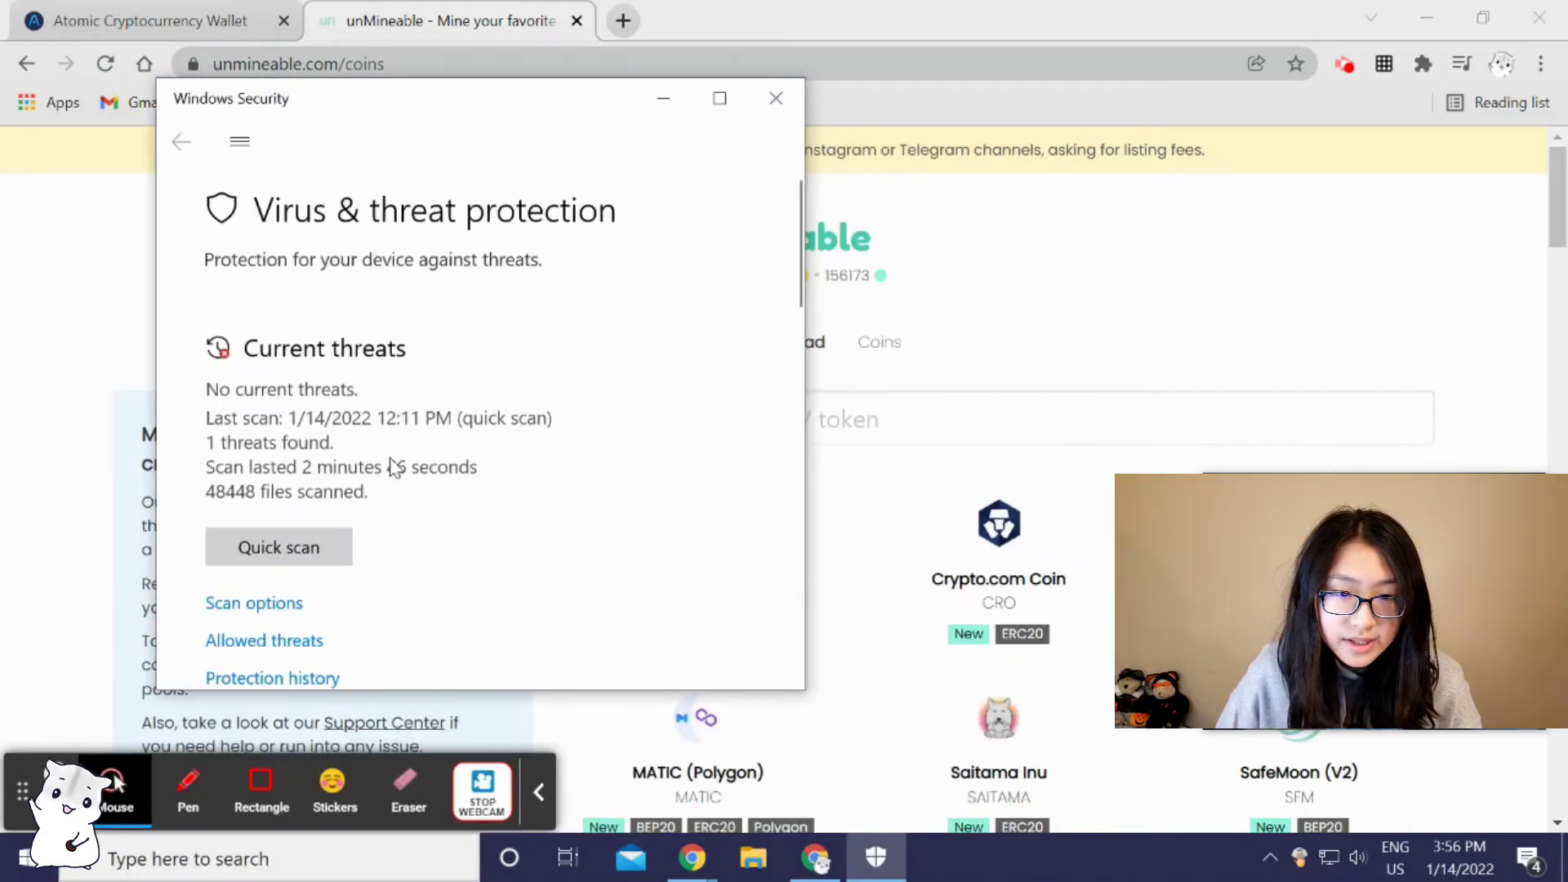
scroll(384, 466, down, 4)
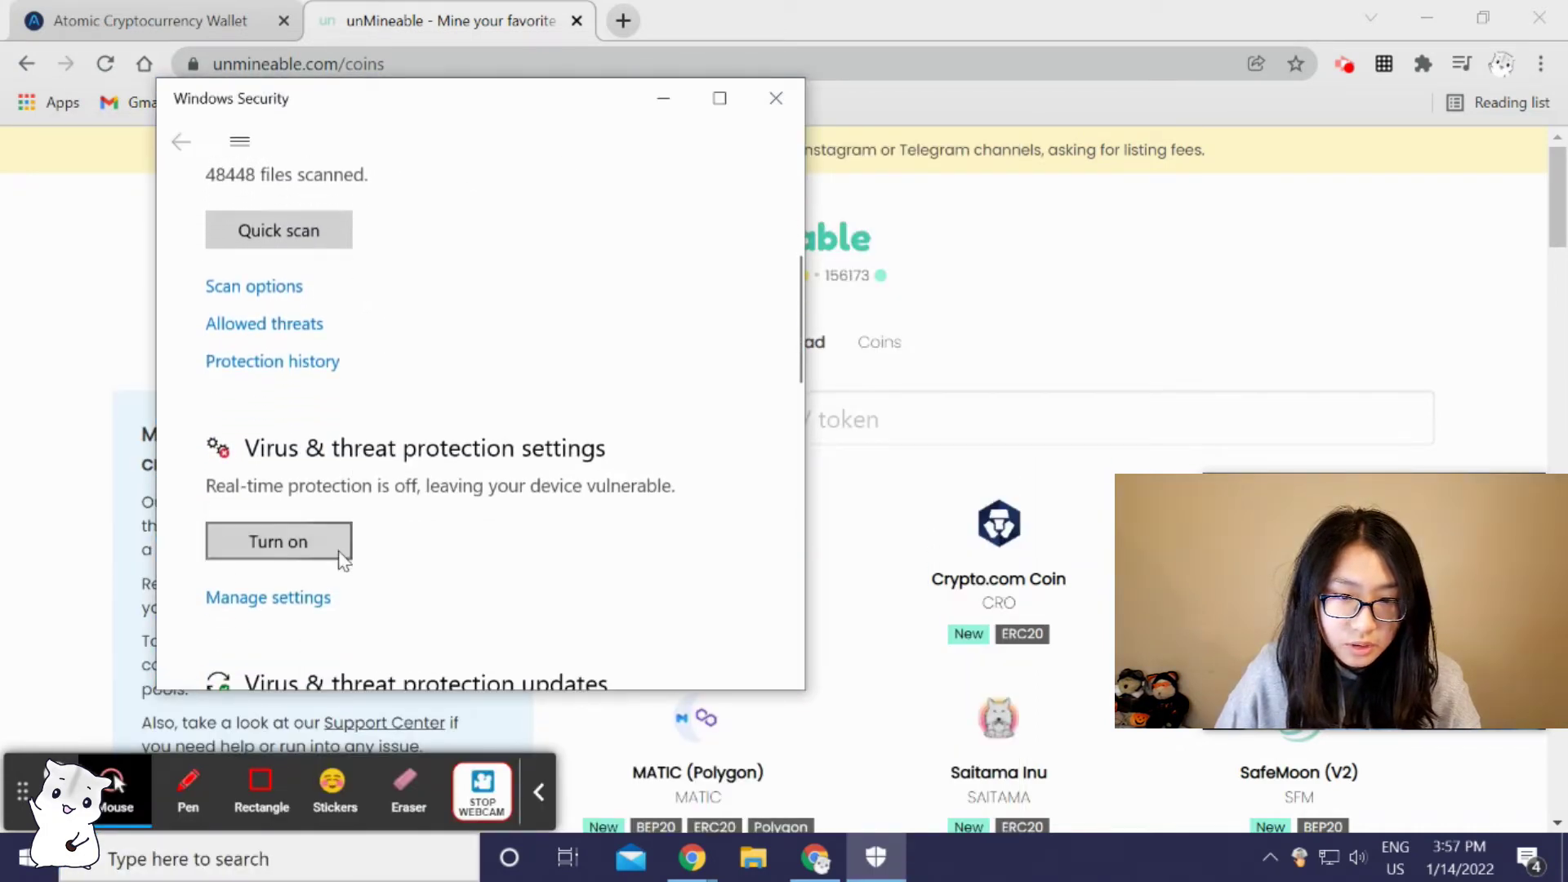
scroll(290, 604, down, 1)
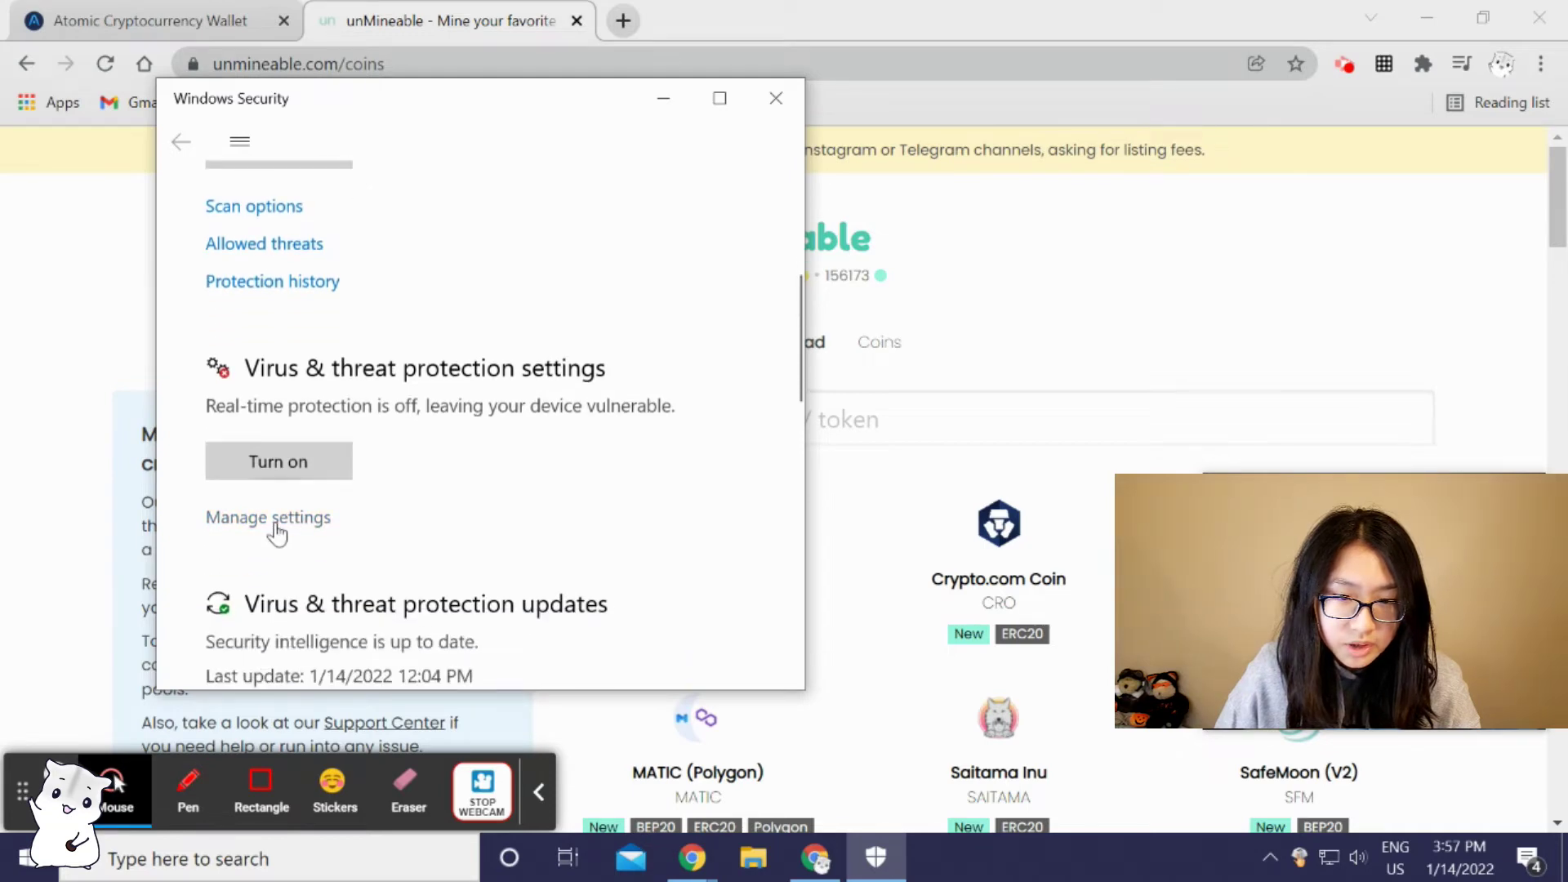
click(276, 527)
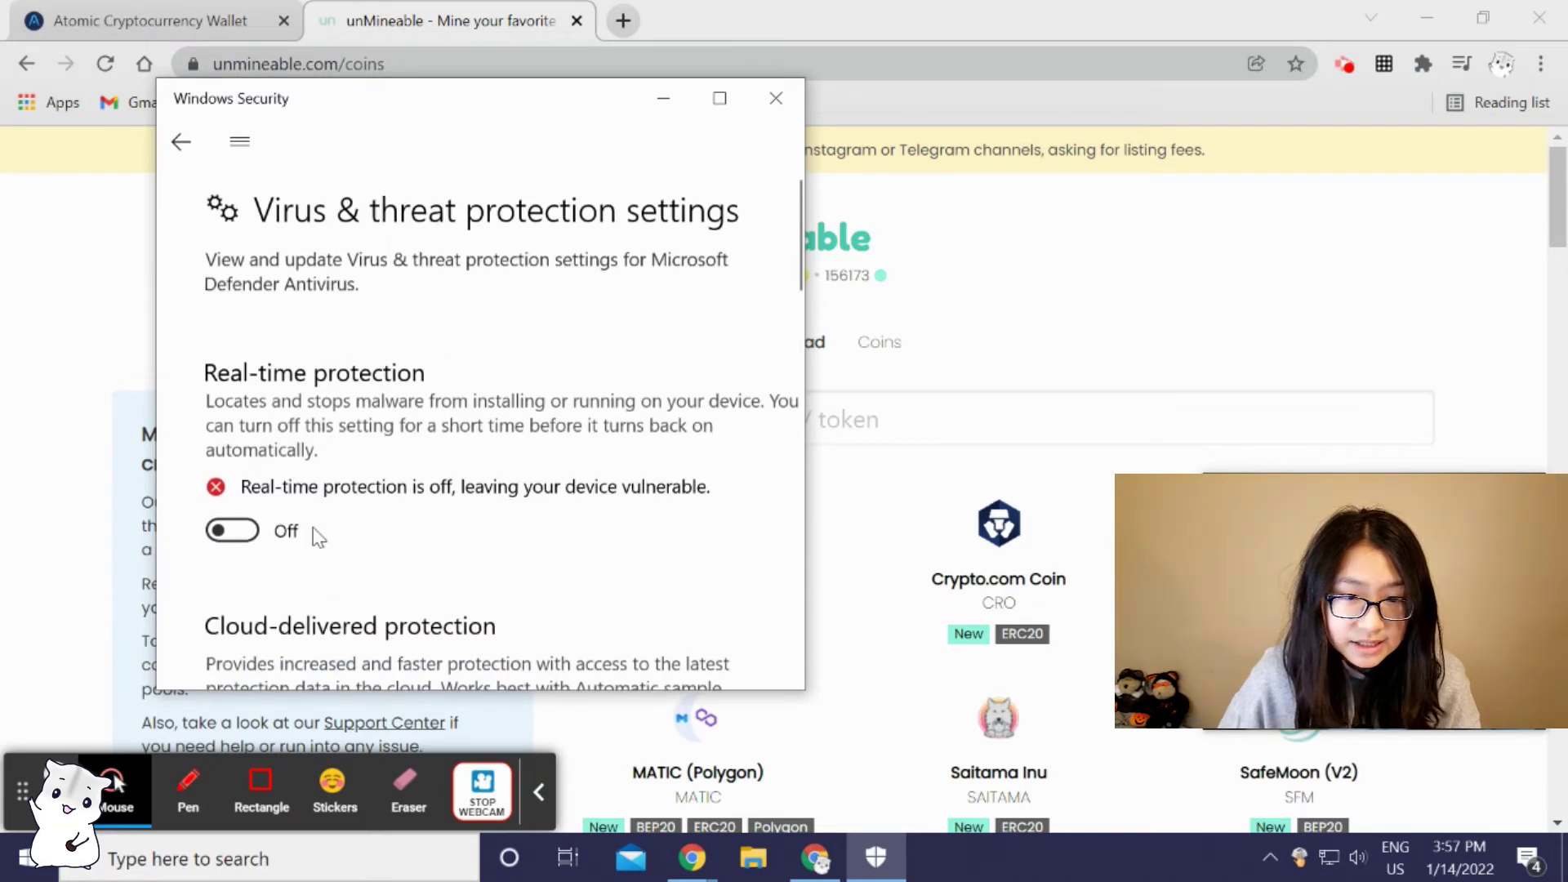
scroll(319, 536, down, 3)
scroll(327, 490, up, 1)
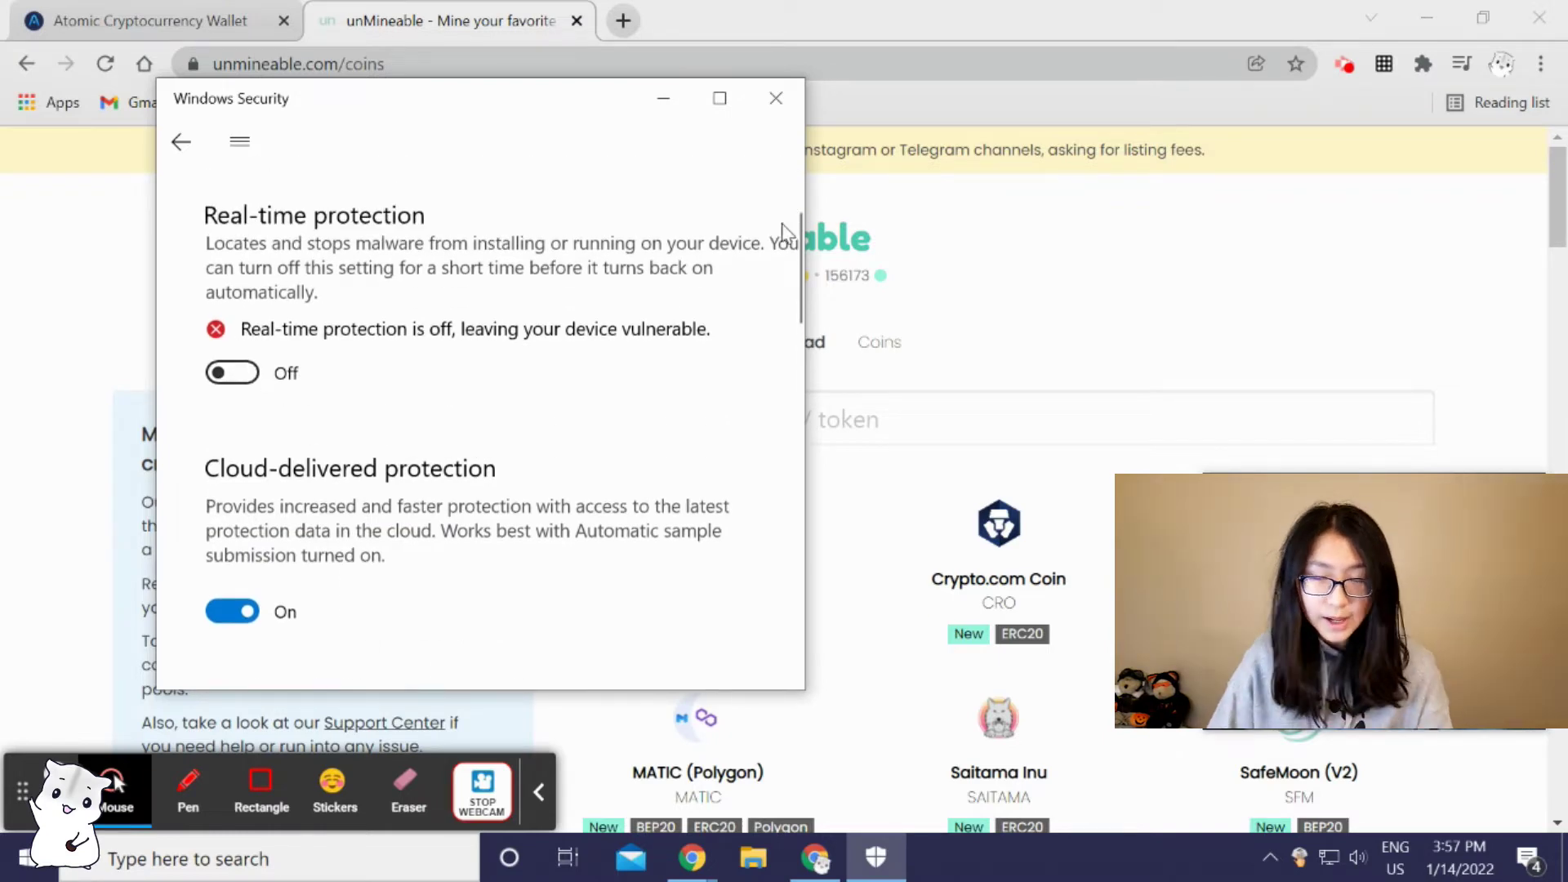
Step: Close Windows Security and download the v1.1.0-beta-mfi Win 64bits unMineable Miner build
click(788, 113)
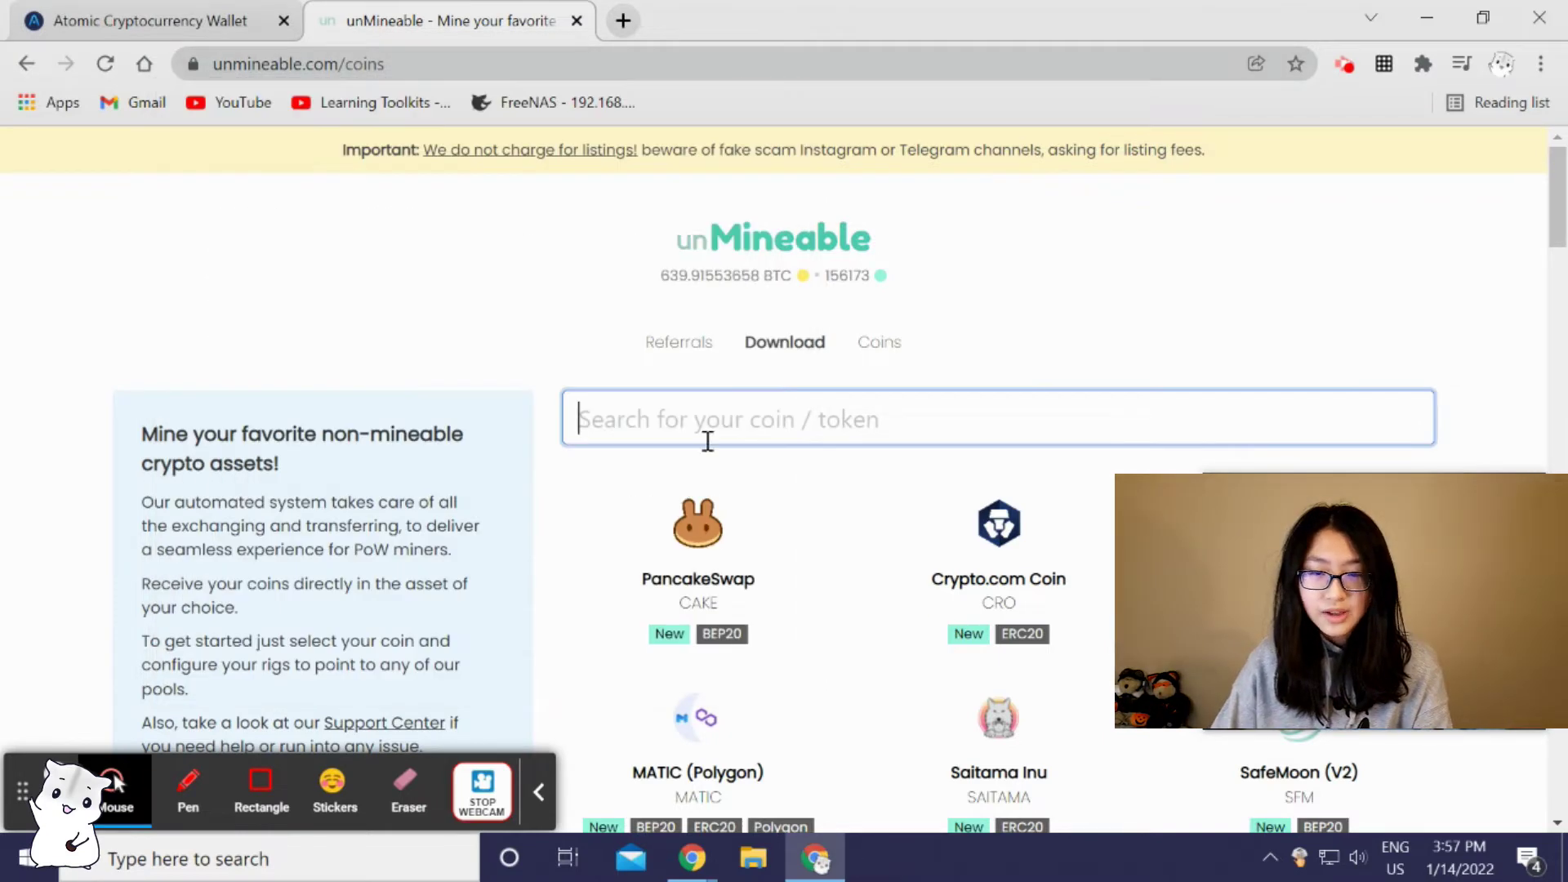
scroll(704, 442, down, 3)
scroll(748, 217, up, 1)
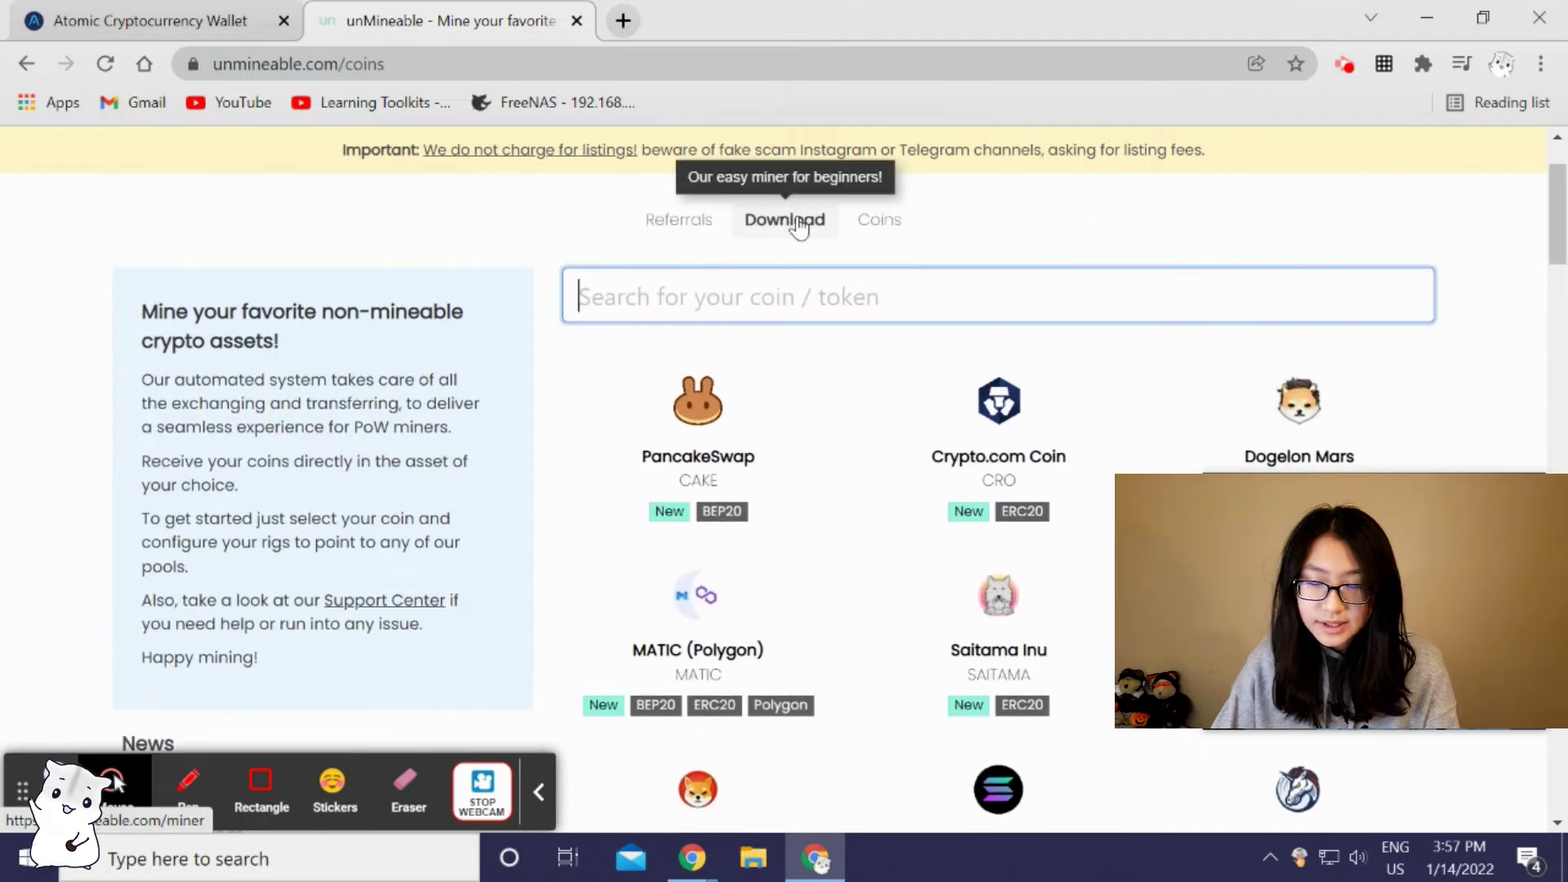
scroll(798, 223, up, 2)
click(768, 343)
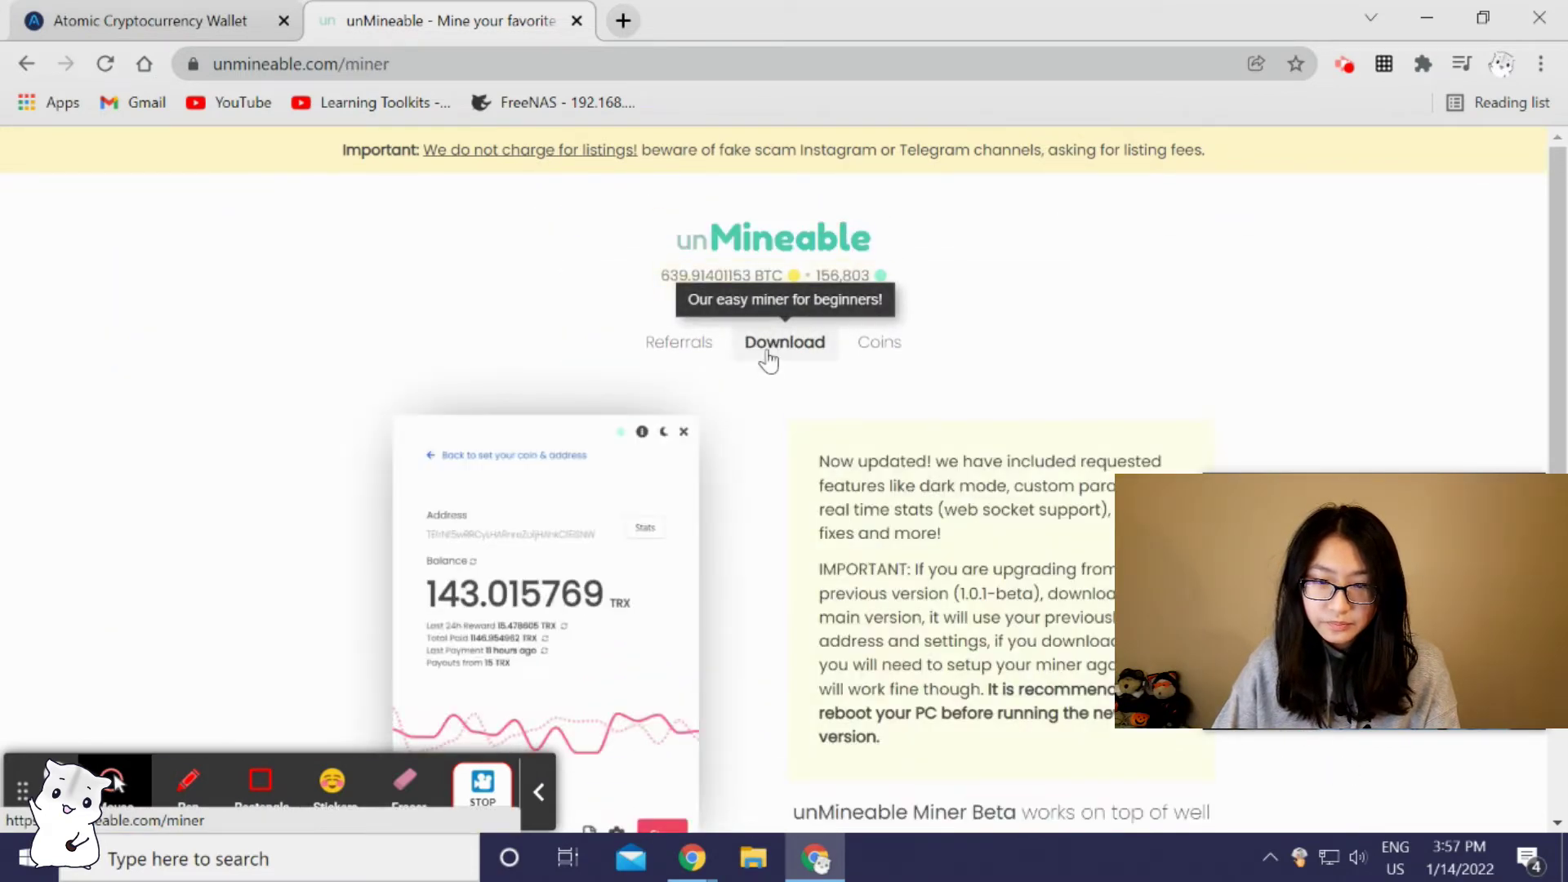
scroll(767, 359, down, 4)
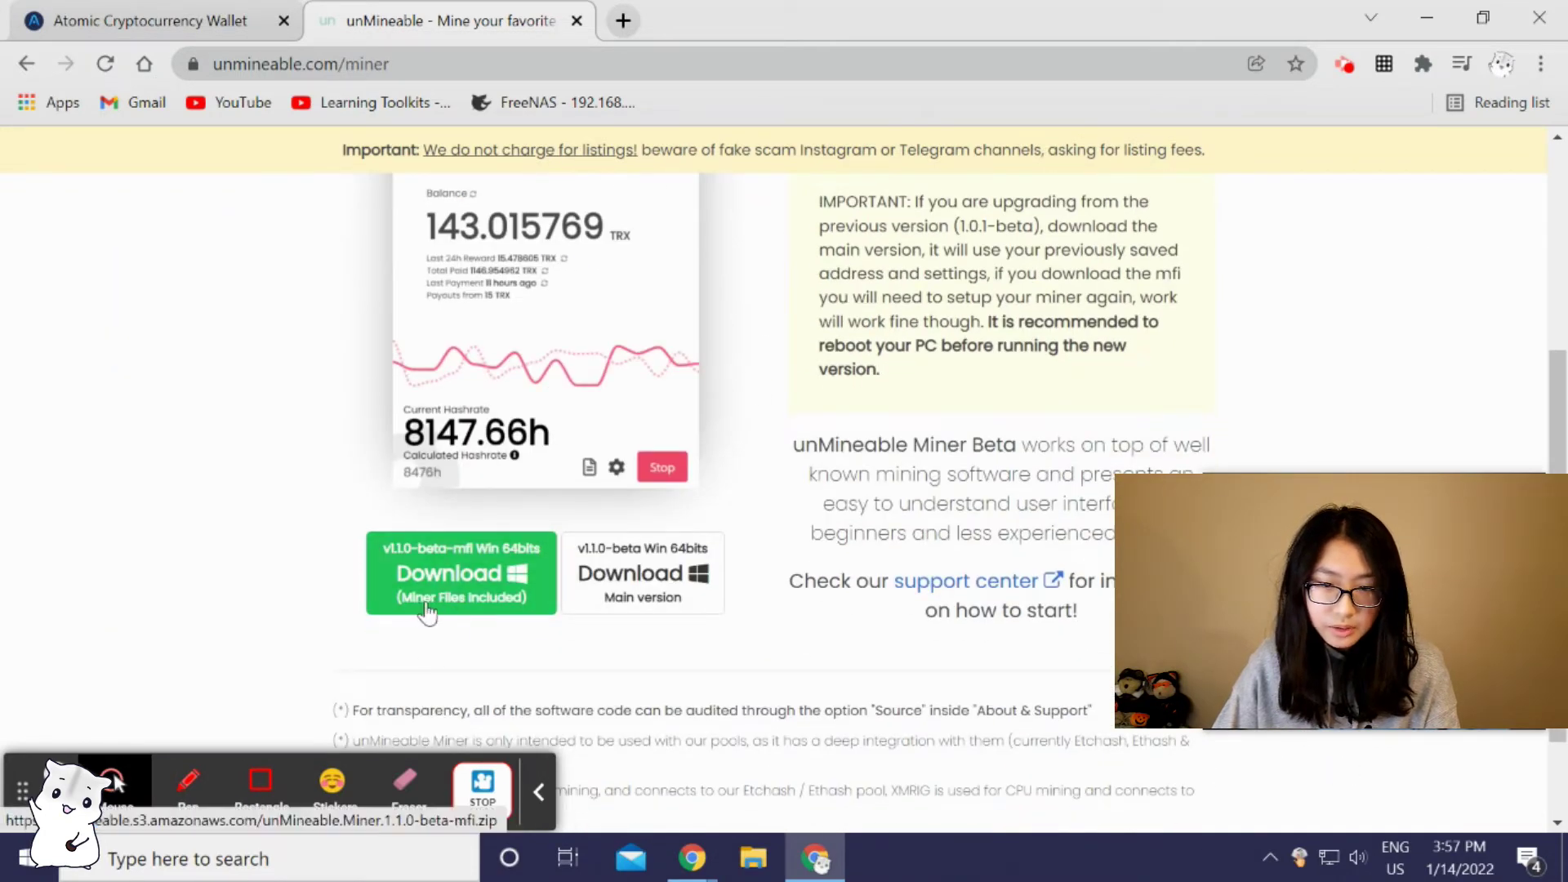
click(480, 593)
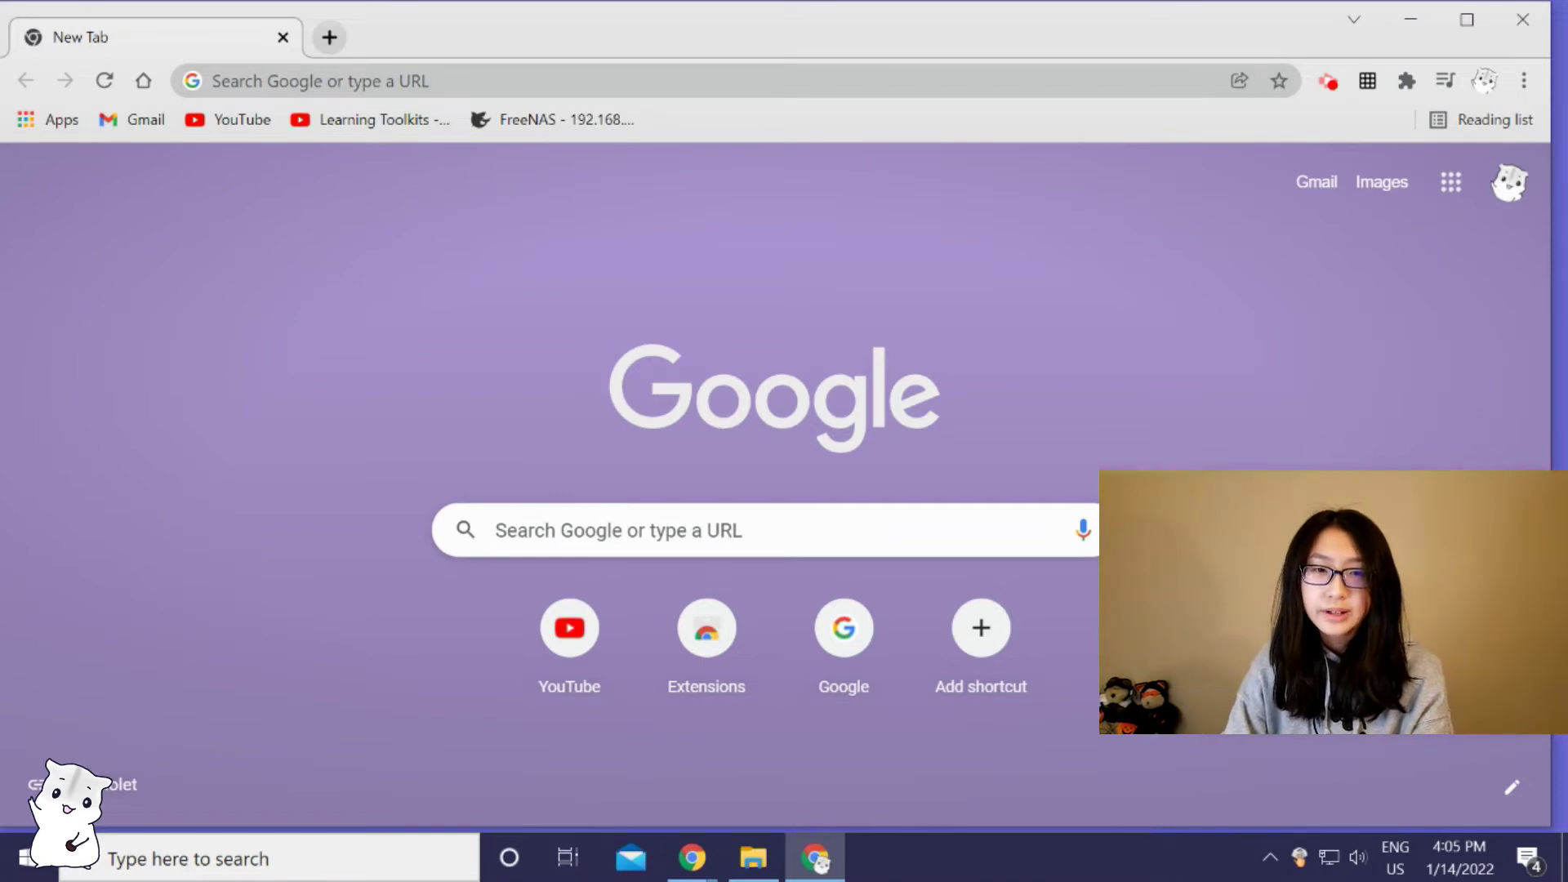
Step: Minimize the browser and launch Atomic Wallet from its desktop shortcut
click(1412, 20)
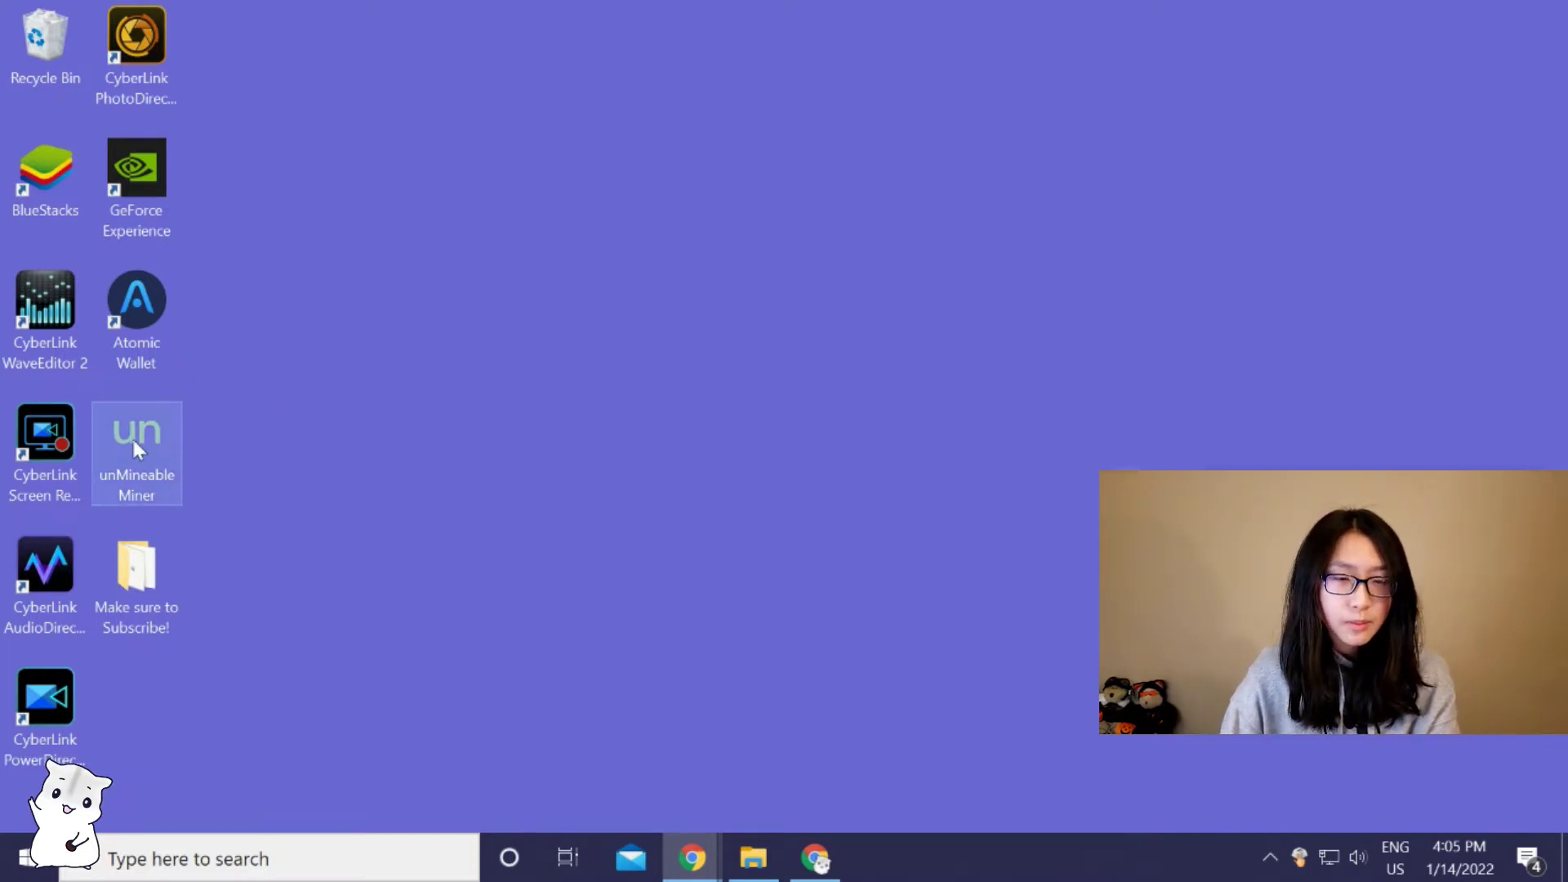
double_click(121, 490)
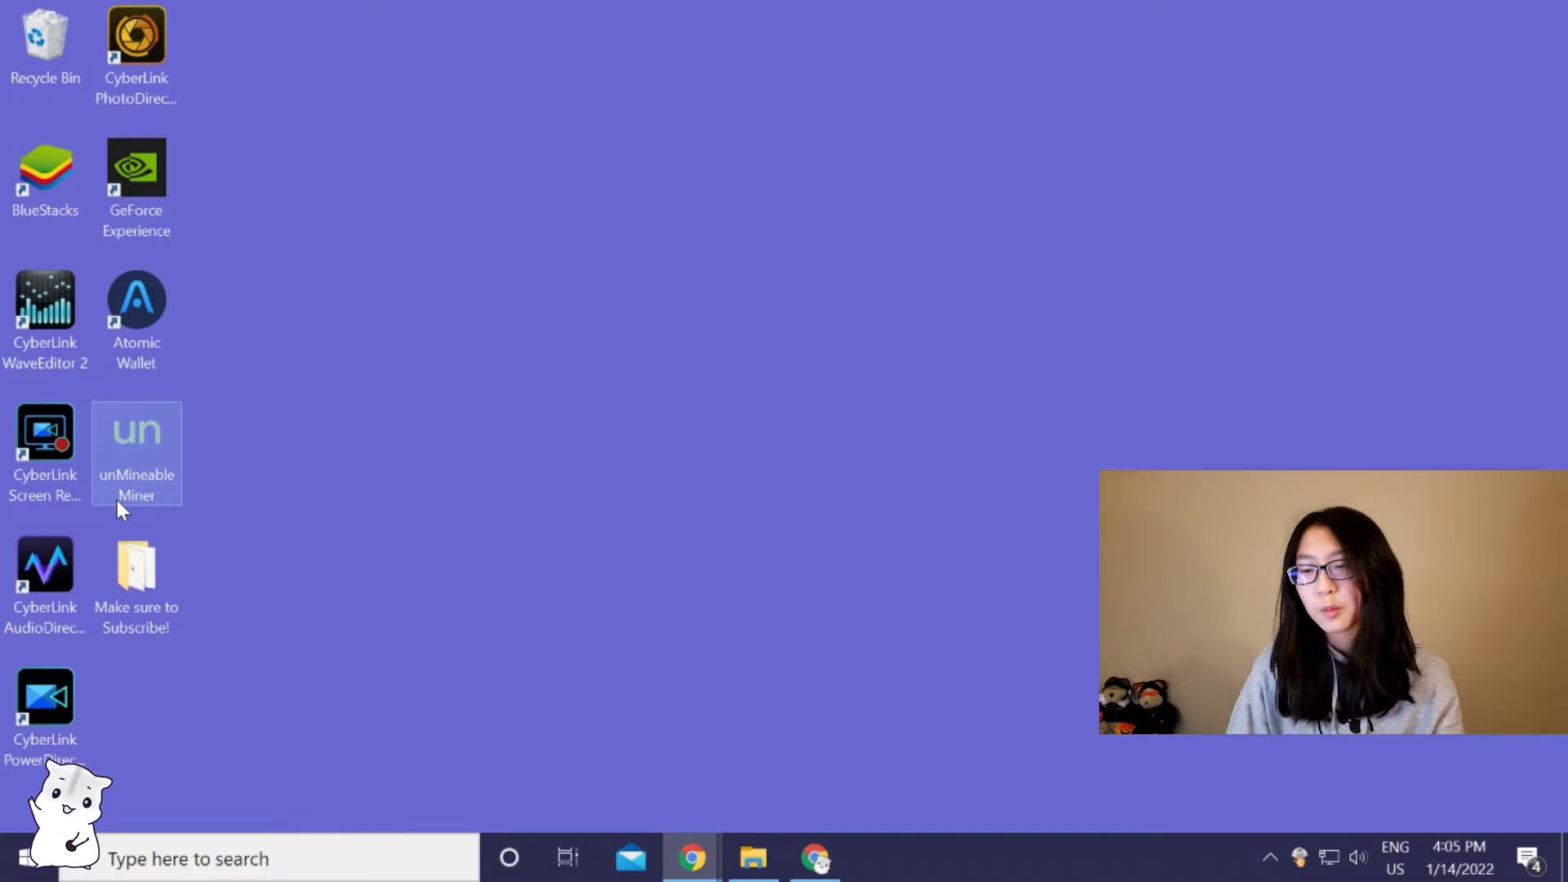
double_click(143, 339)
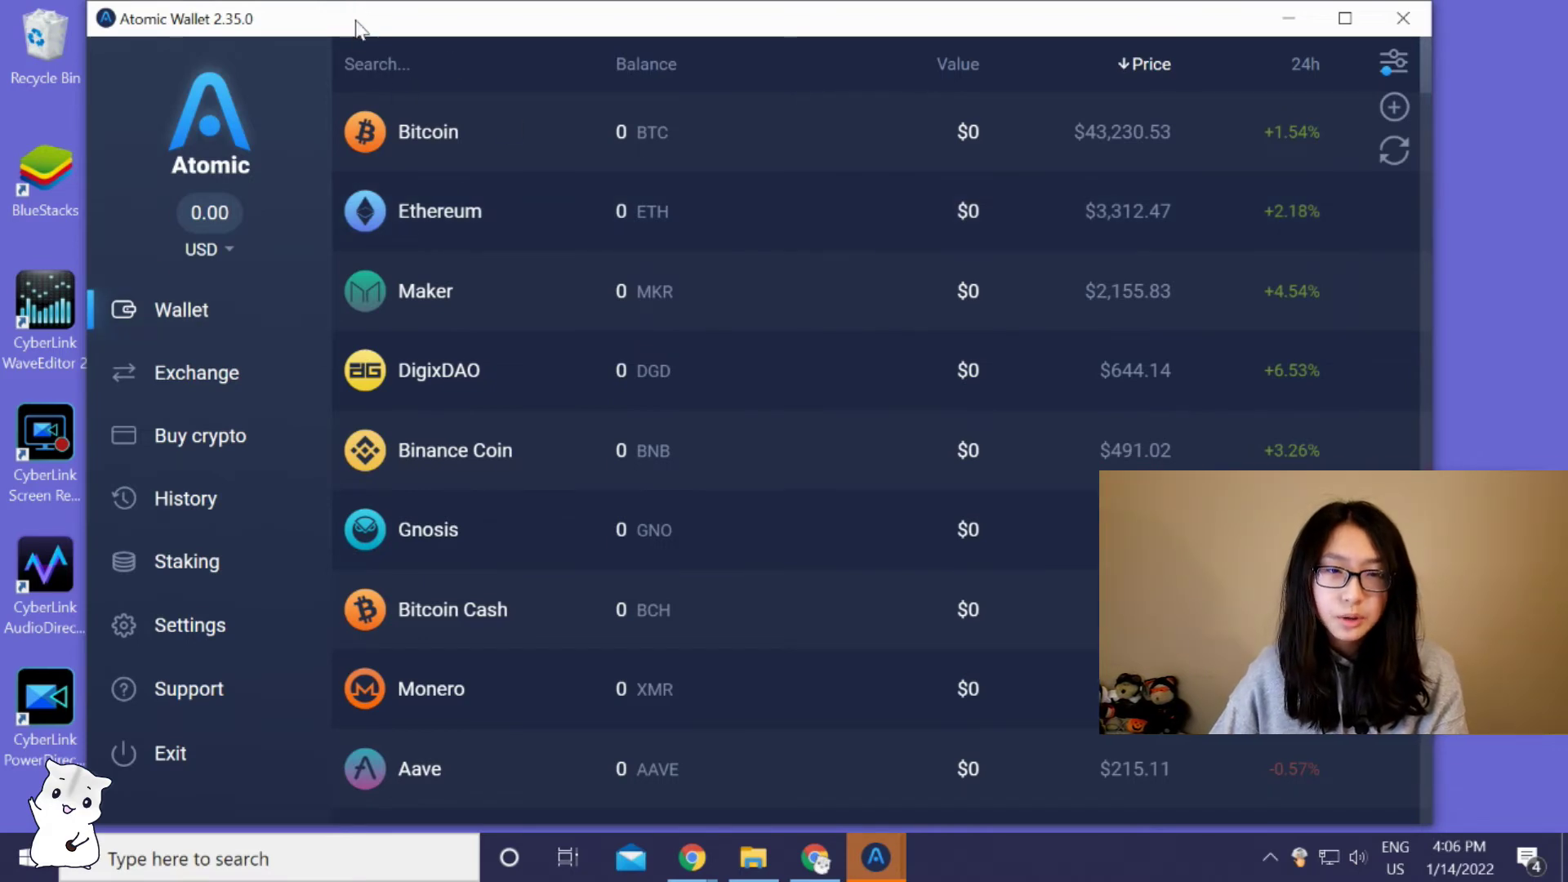
Step: Move Atomic Wallet right, close its duplicate window, and launch unMineable Miner past the welcome page
drag(356, 27, 545, 23)
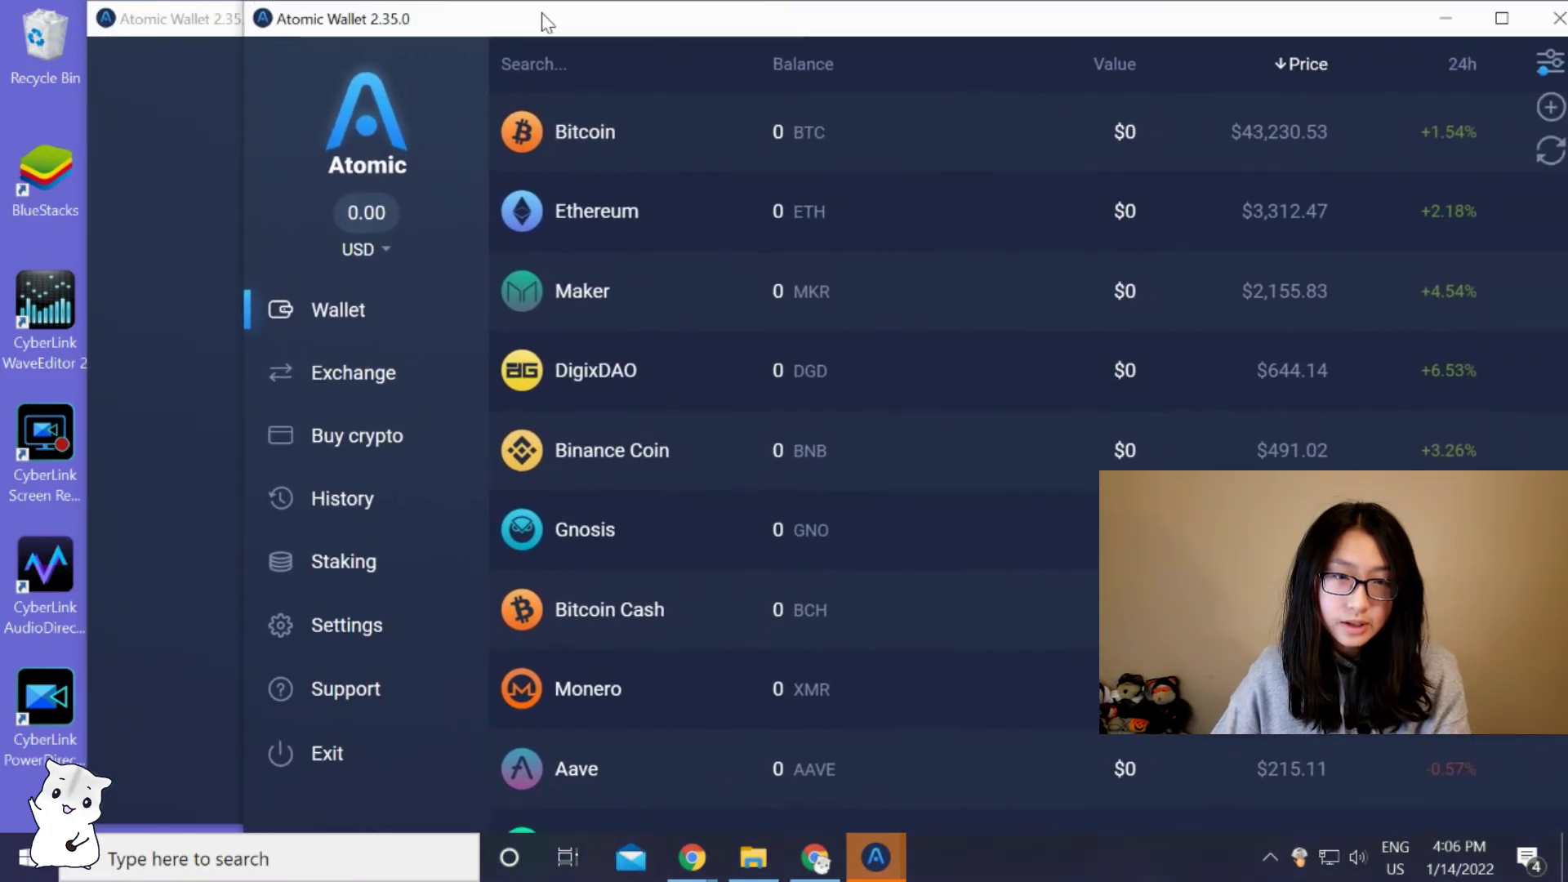
click(210, 16)
click(1416, 17)
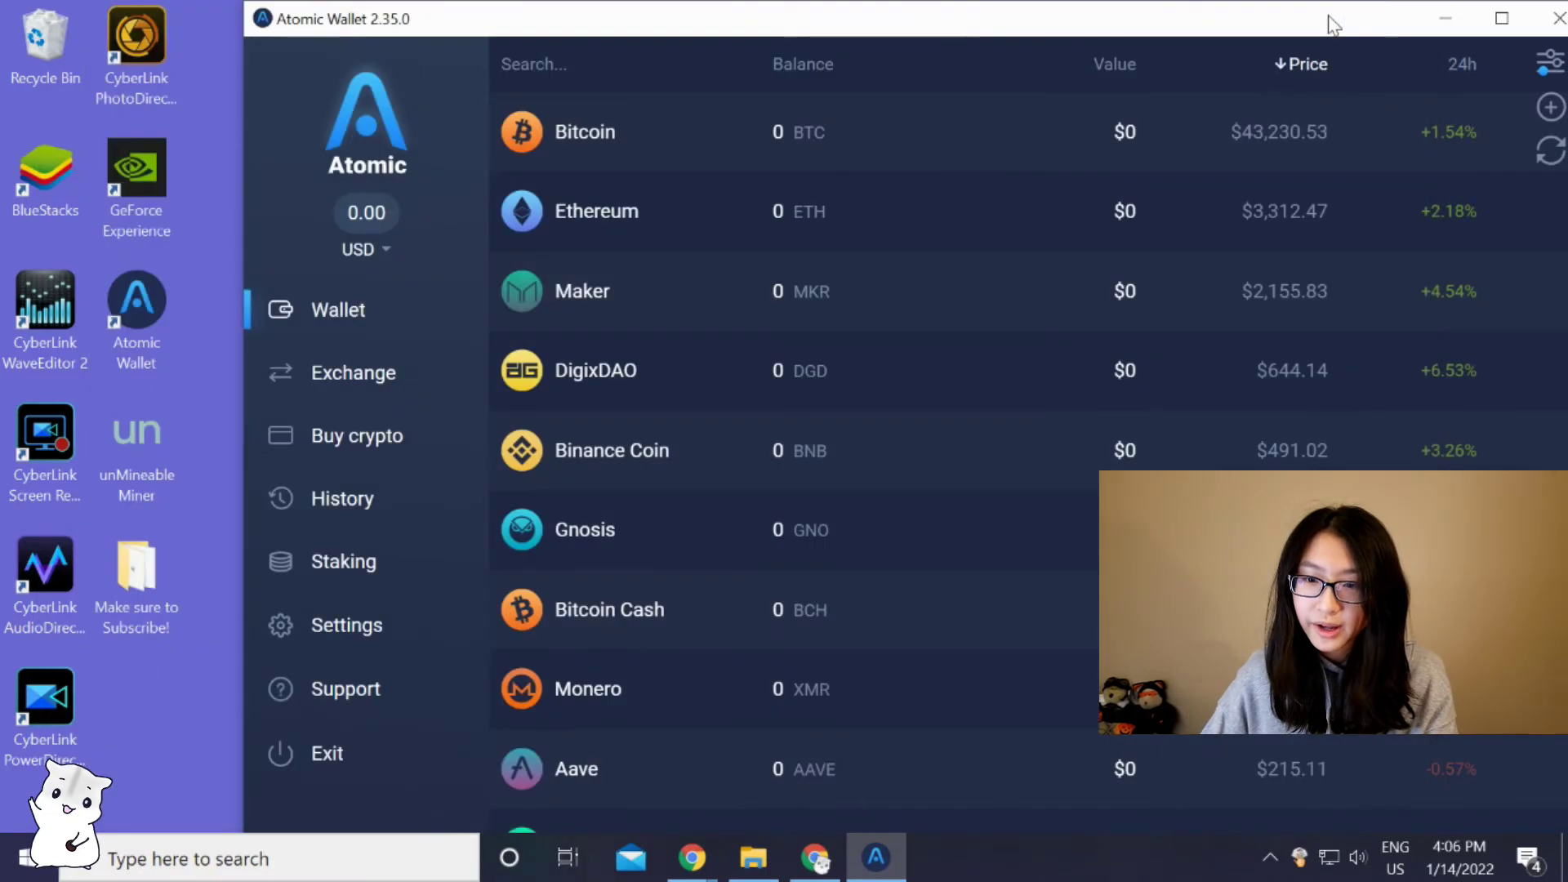
click(147, 447)
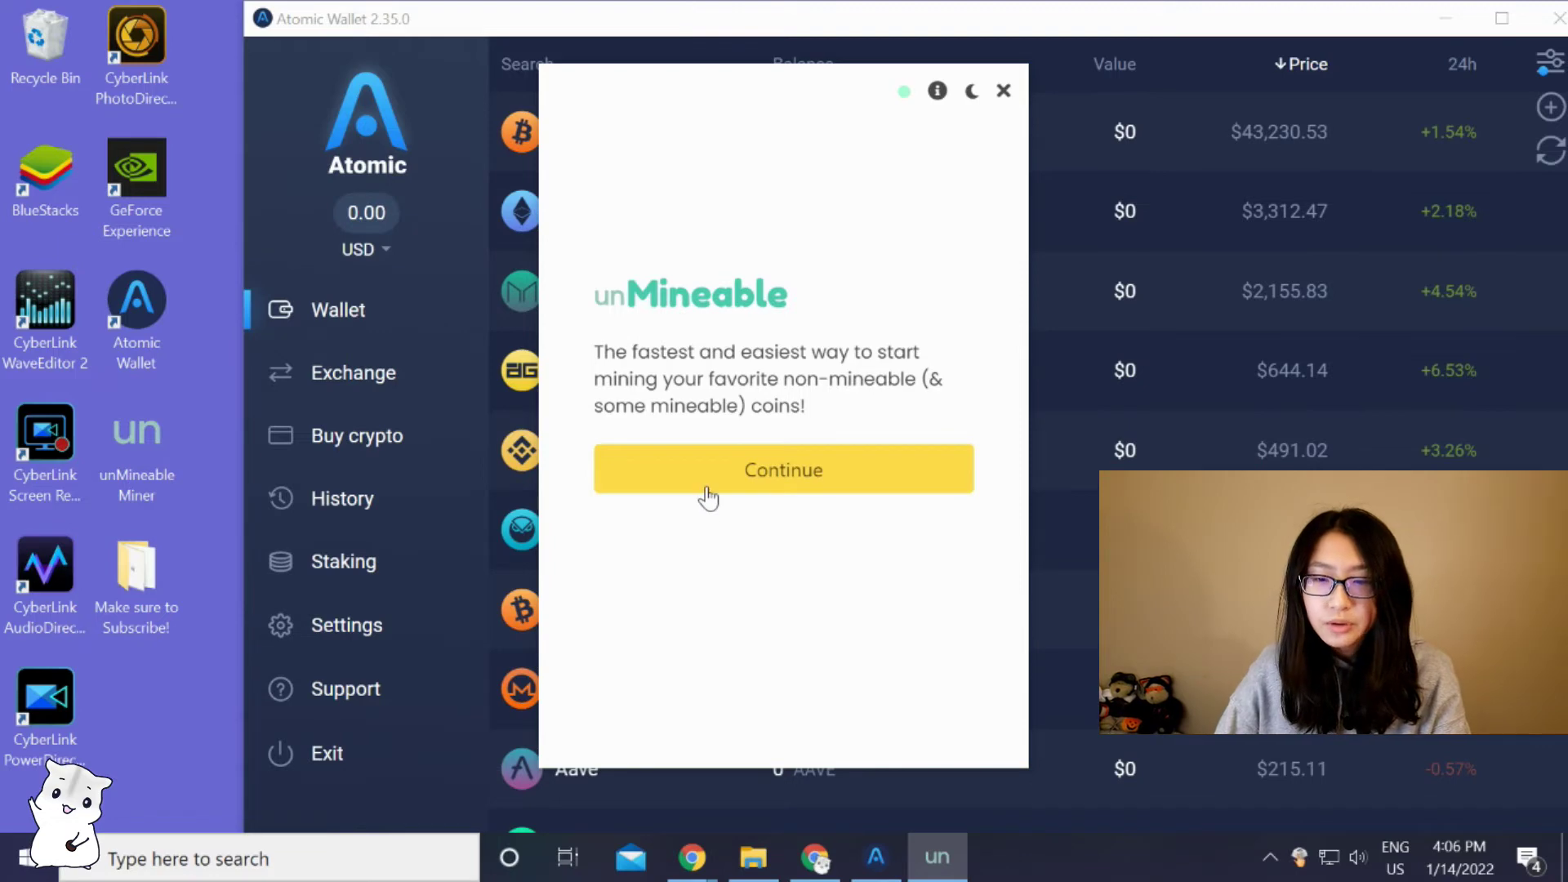
click(698, 468)
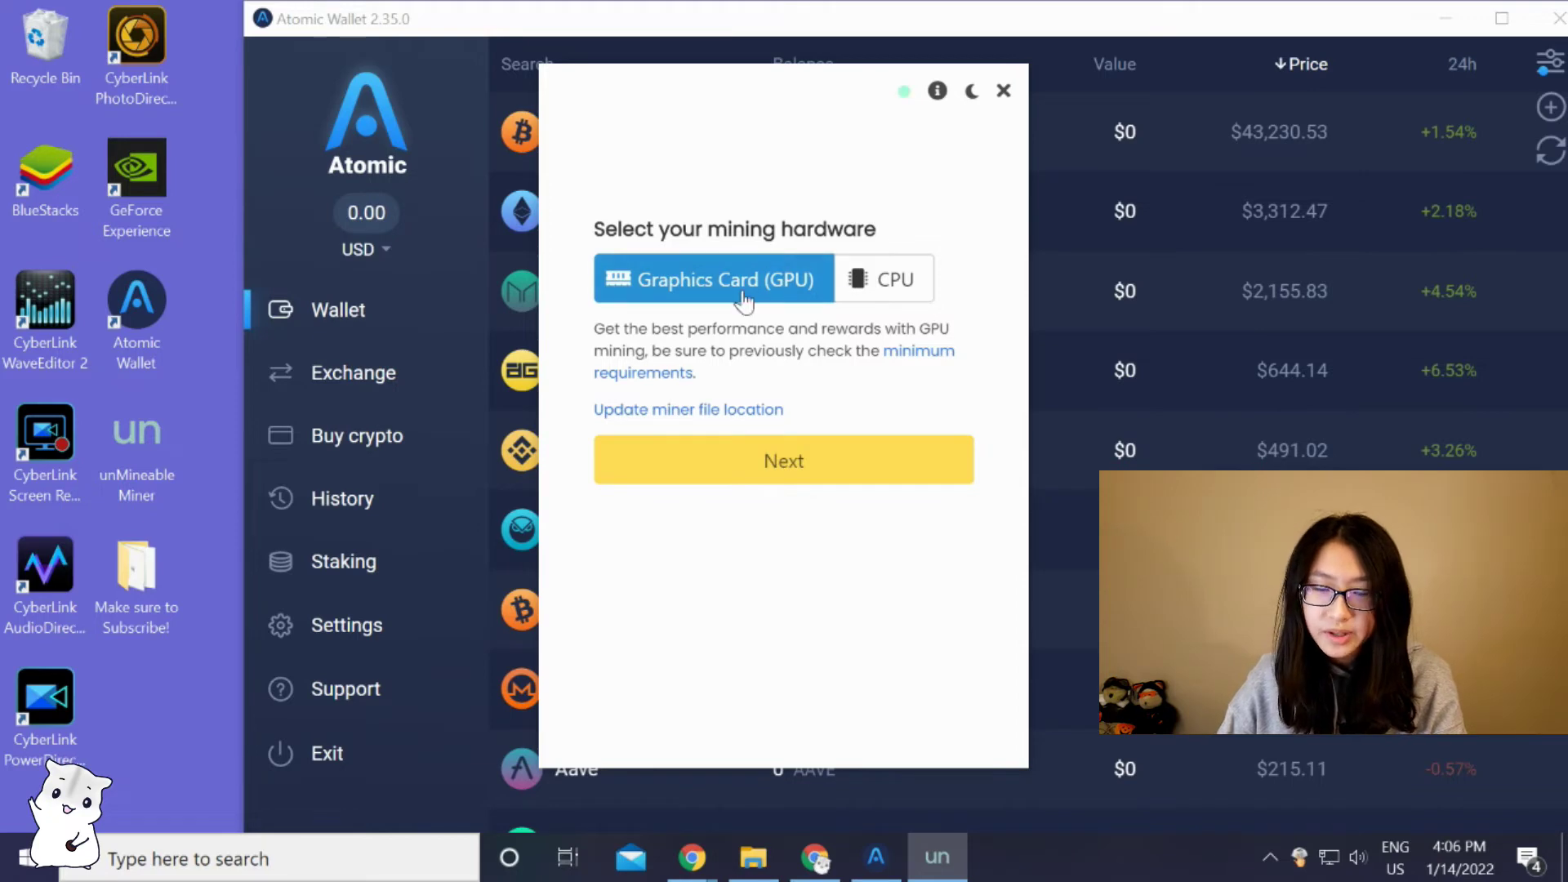
Step: Keep Graphics Card (GPU) as mining hardware, shift the miner window left, and bring Atomic Wallet forward
click(800, 459)
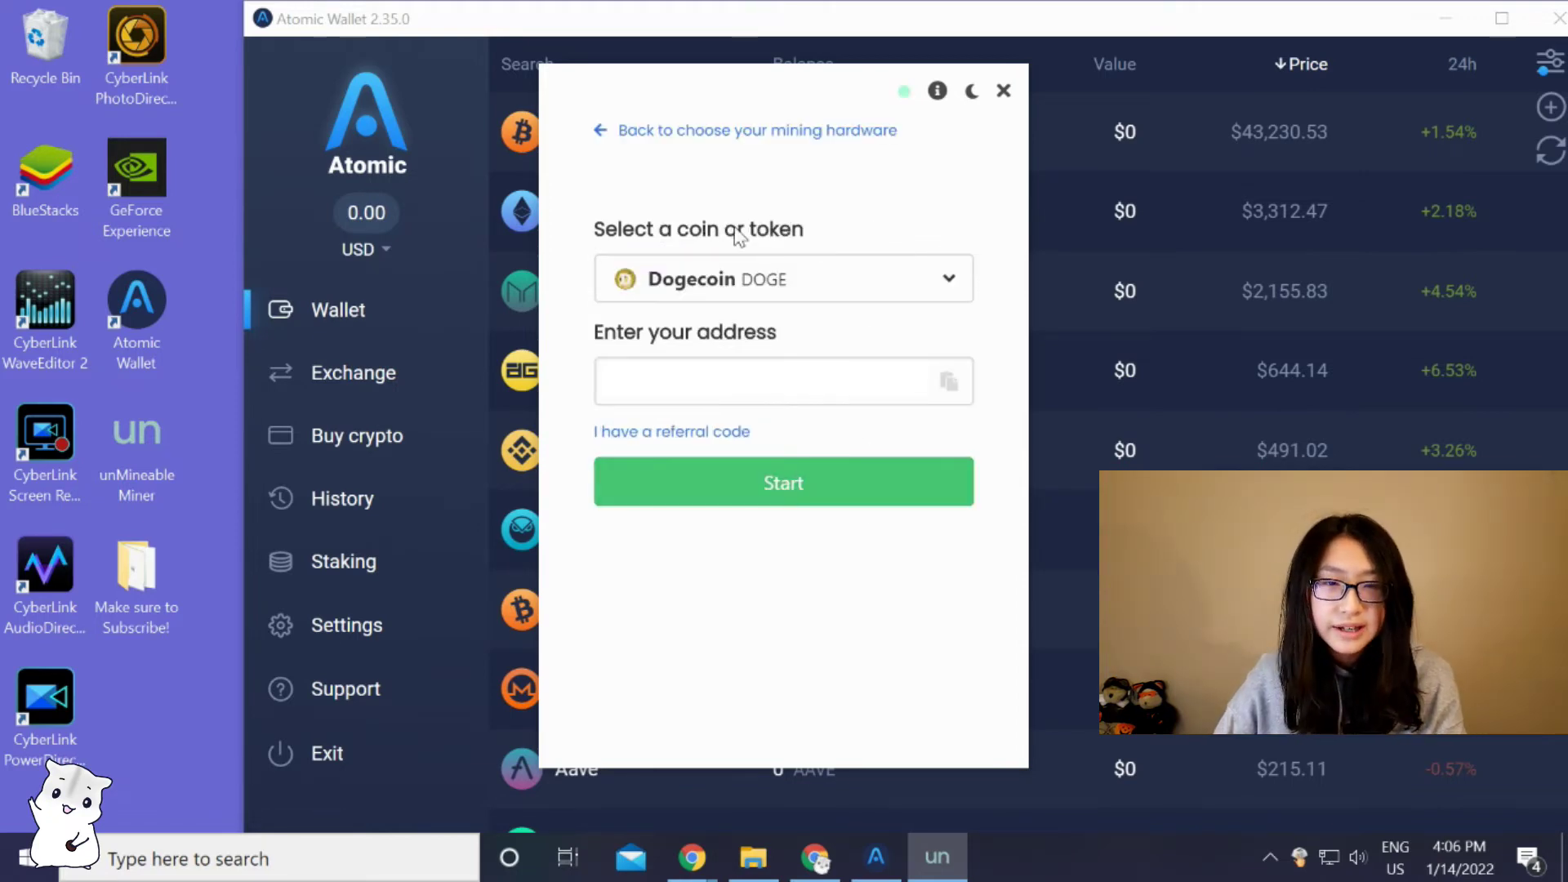
drag(762, 95, 537, 106)
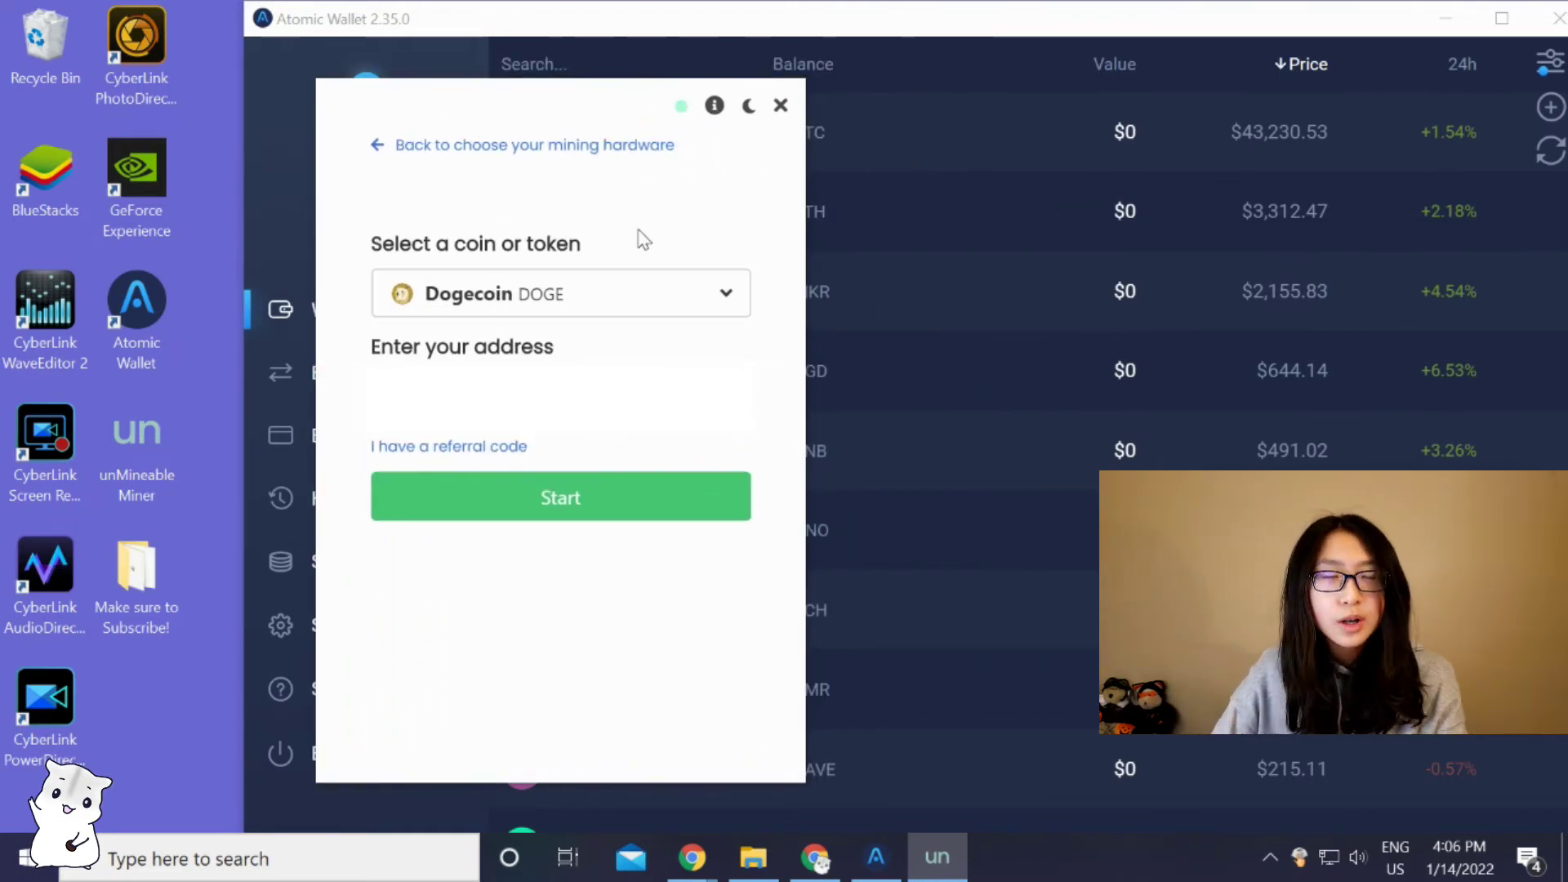
click(728, 17)
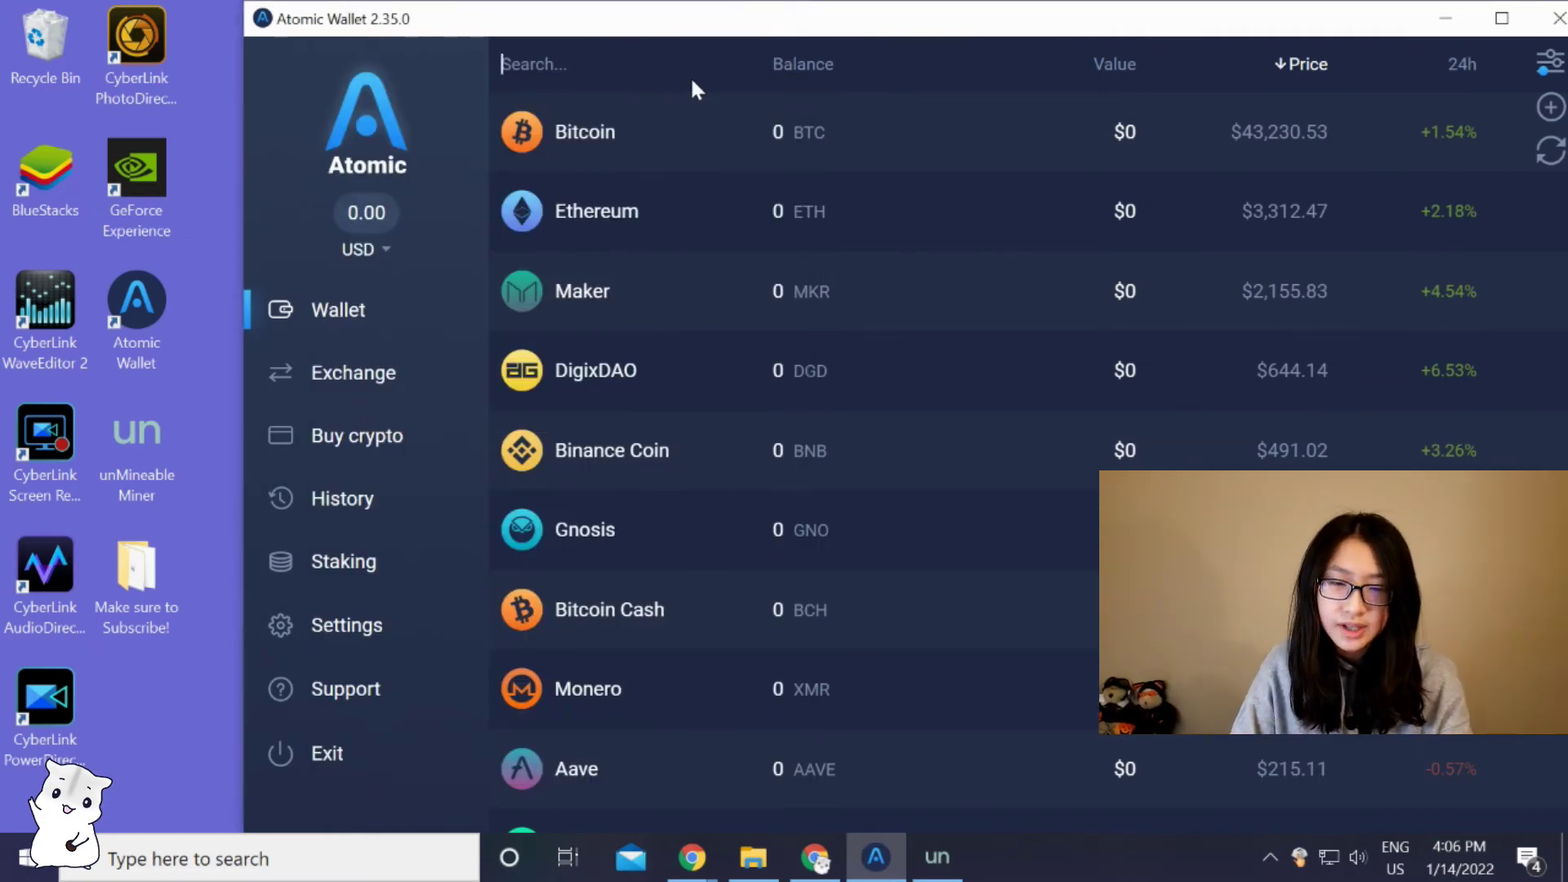
Step: Find SHIBA INU in Atomic Wallet, copy its SHIB receive address, and minimize the wallet
text(shiba)
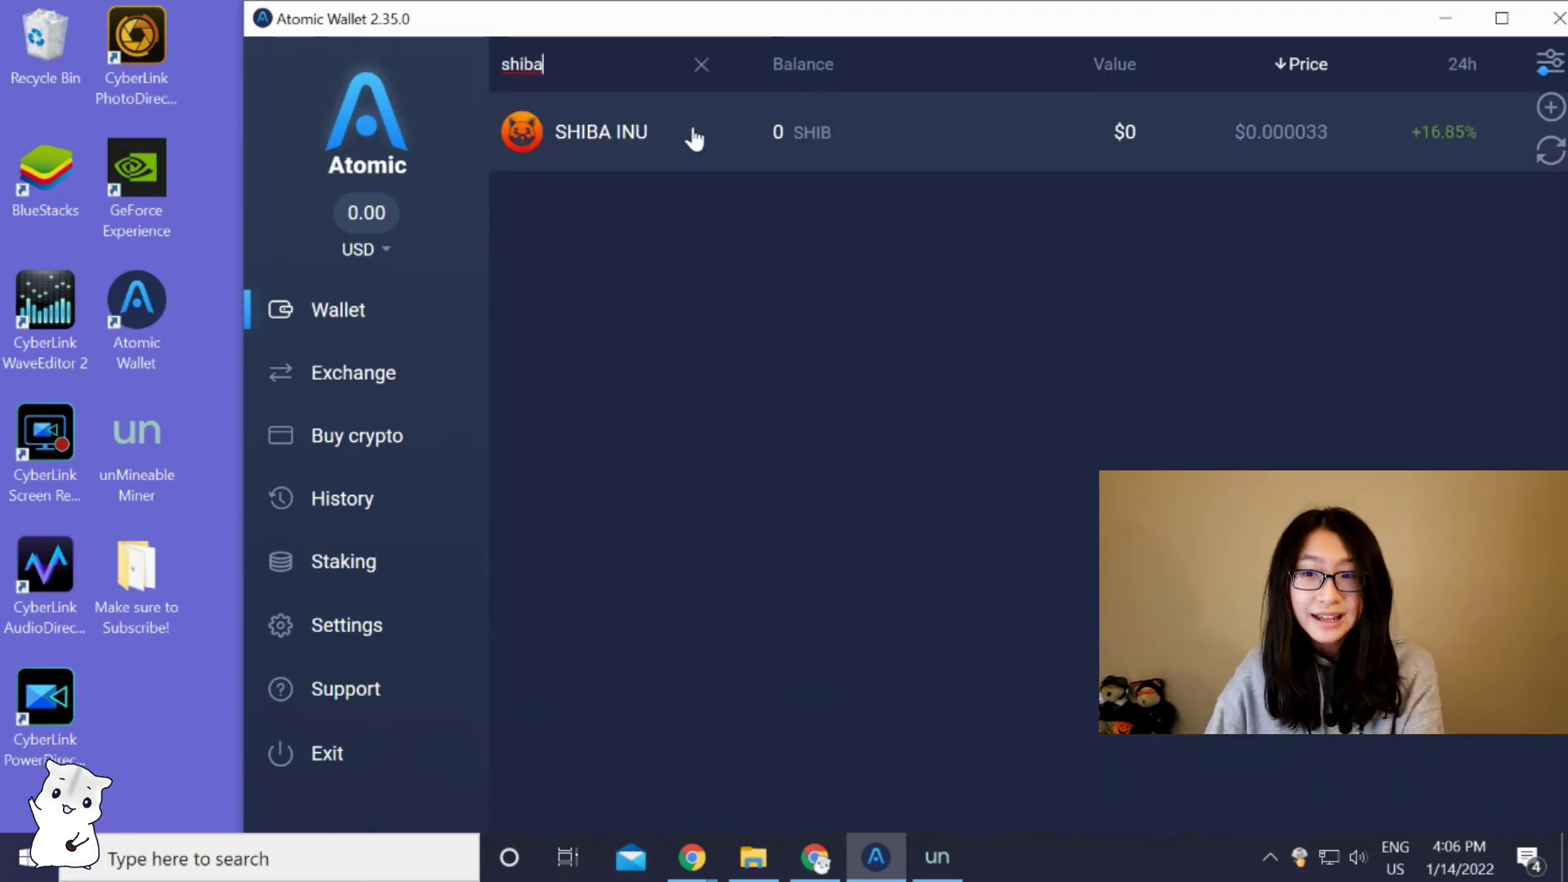
click(693, 139)
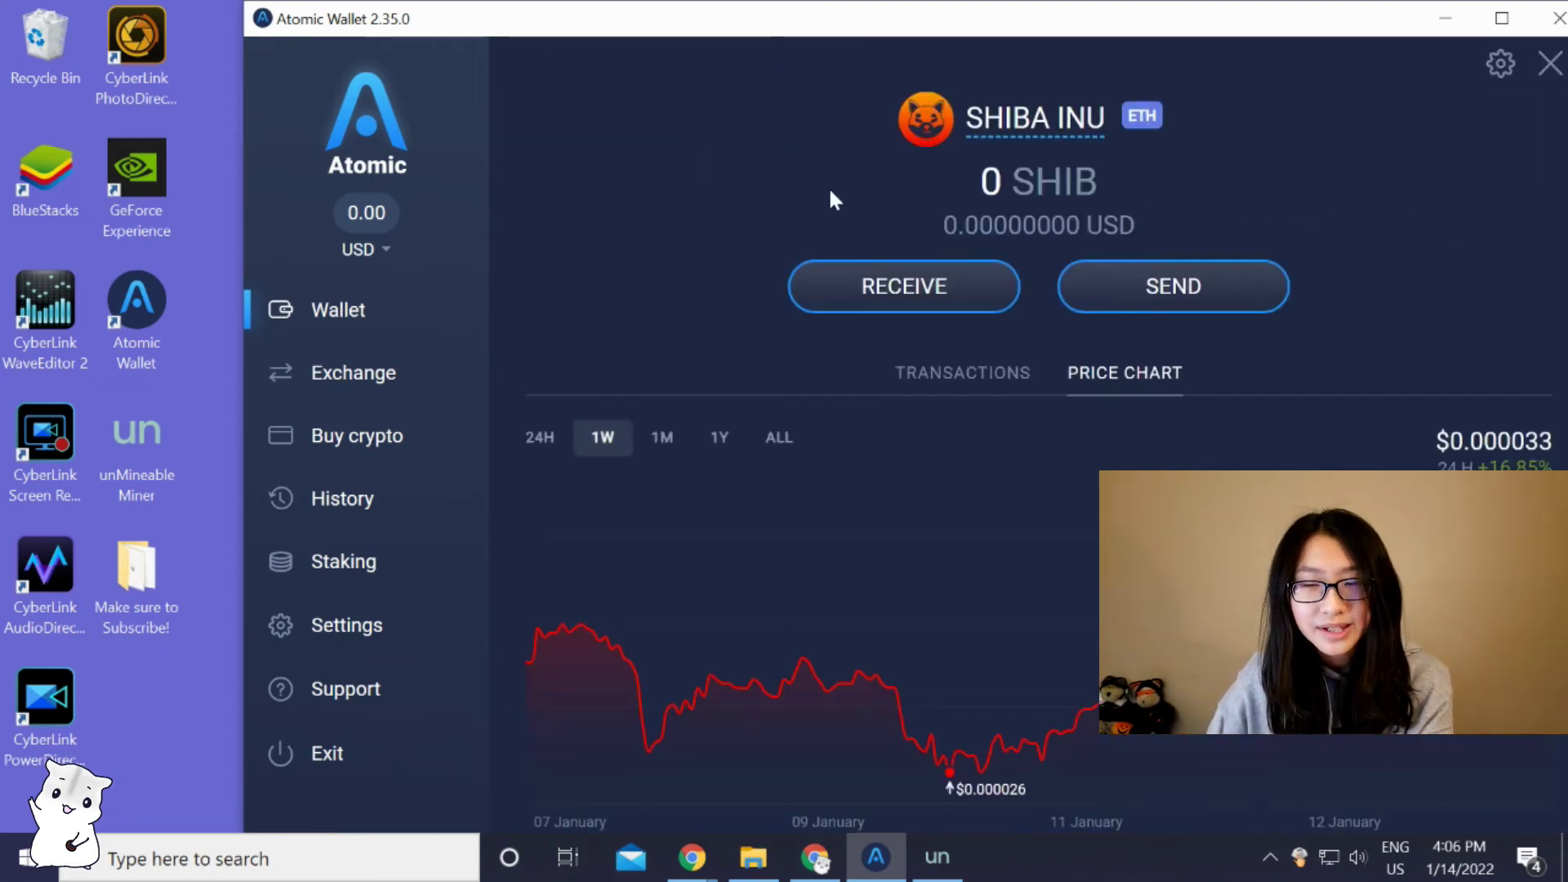
click(915, 301)
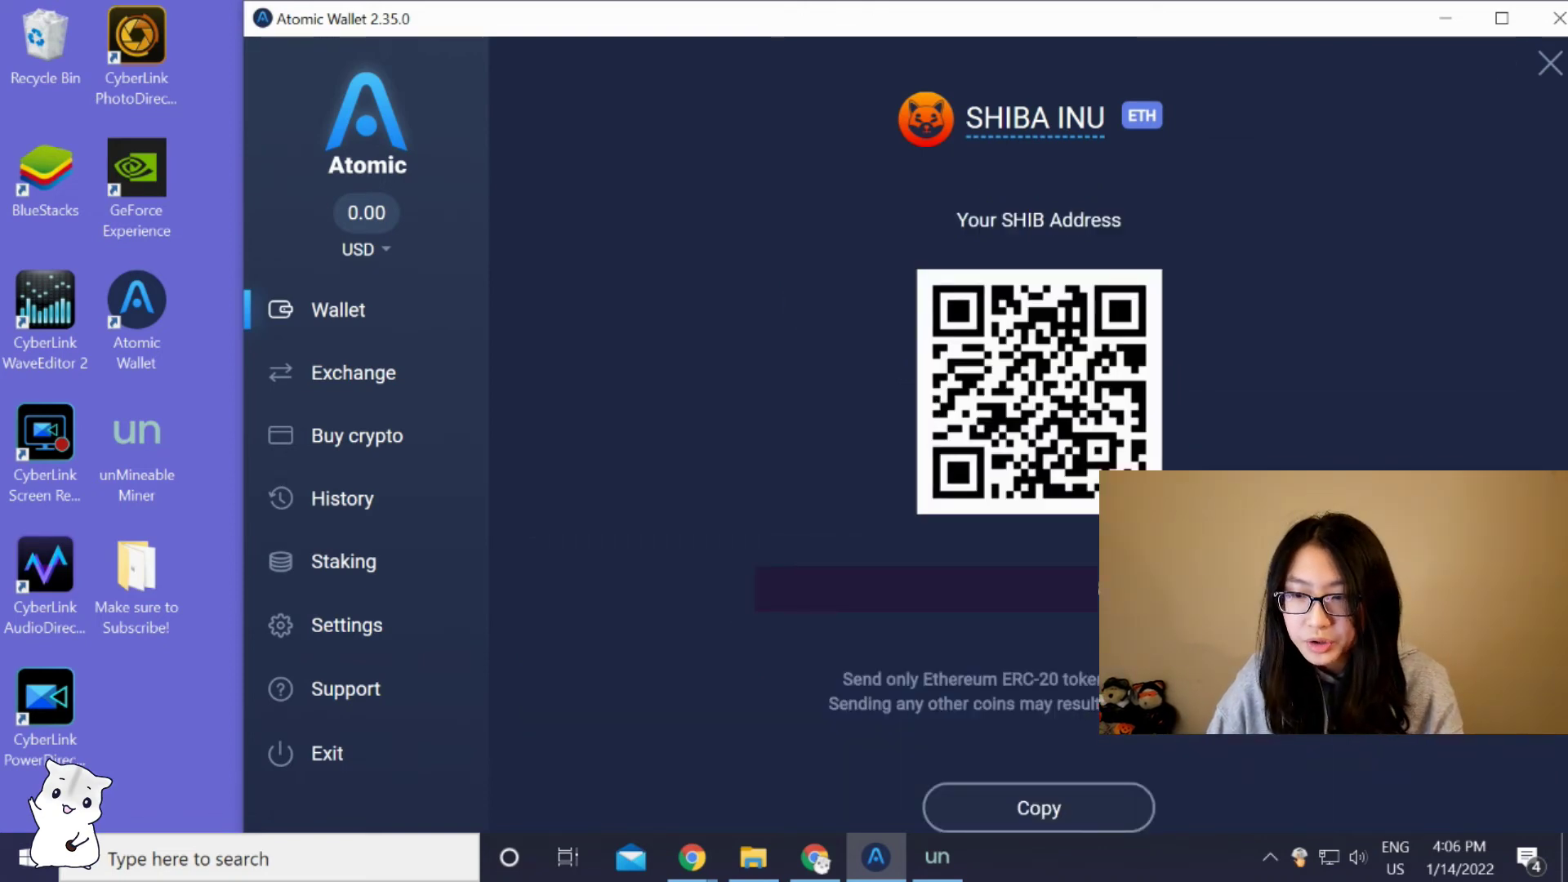
click(1049, 810)
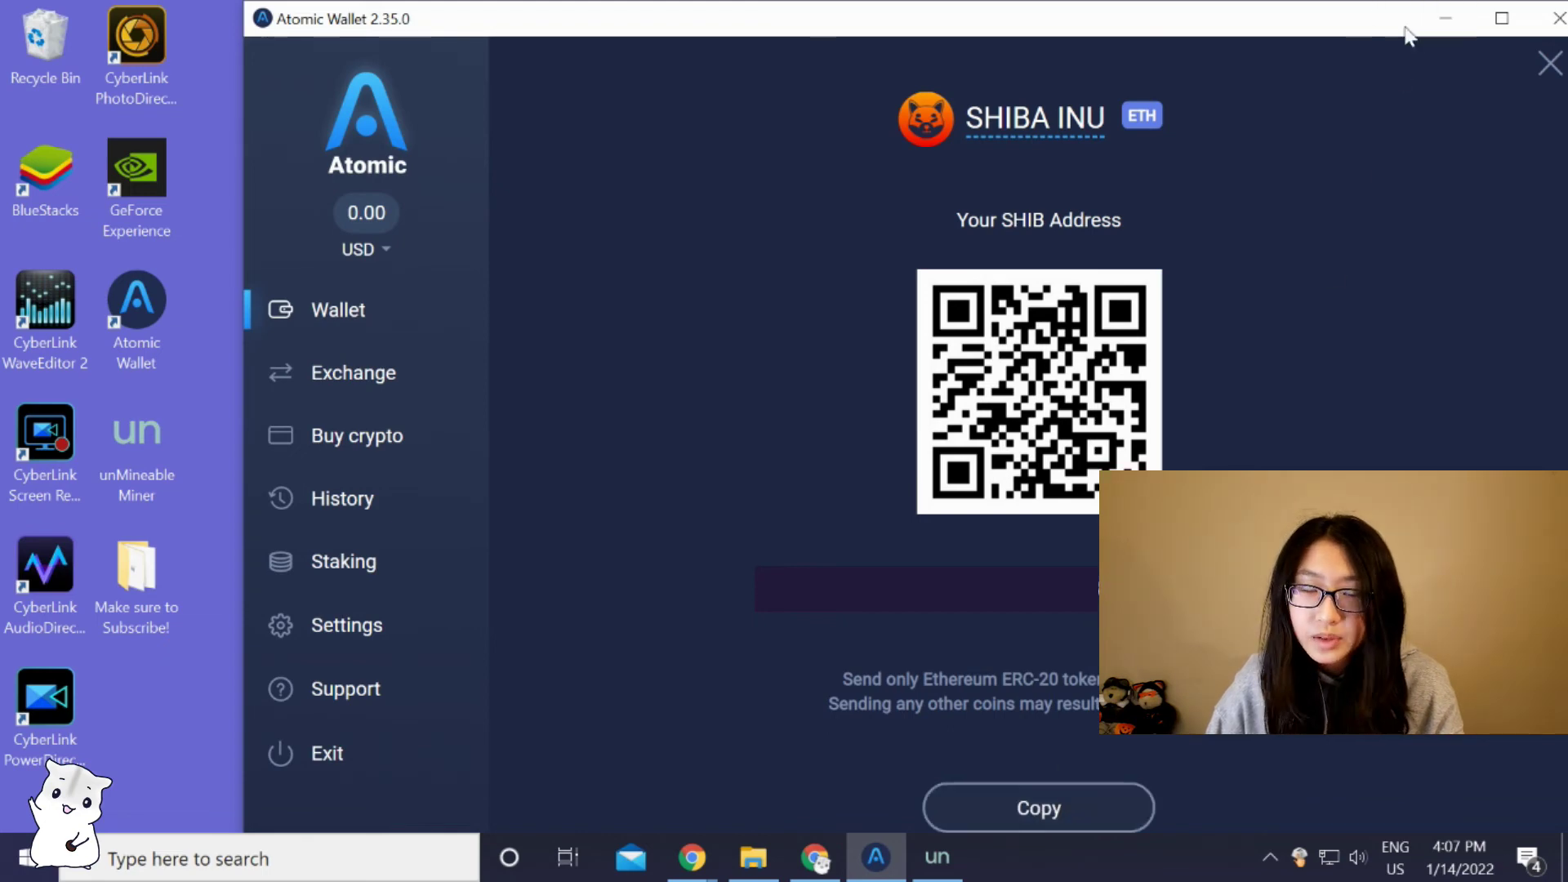
click(1442, 21)
drag(518, 101, 714, 100)
Step: Paste the SHIB wallet address, choose SHIBA INU (SHIB) as the coin, and start mining
click(898, 382)
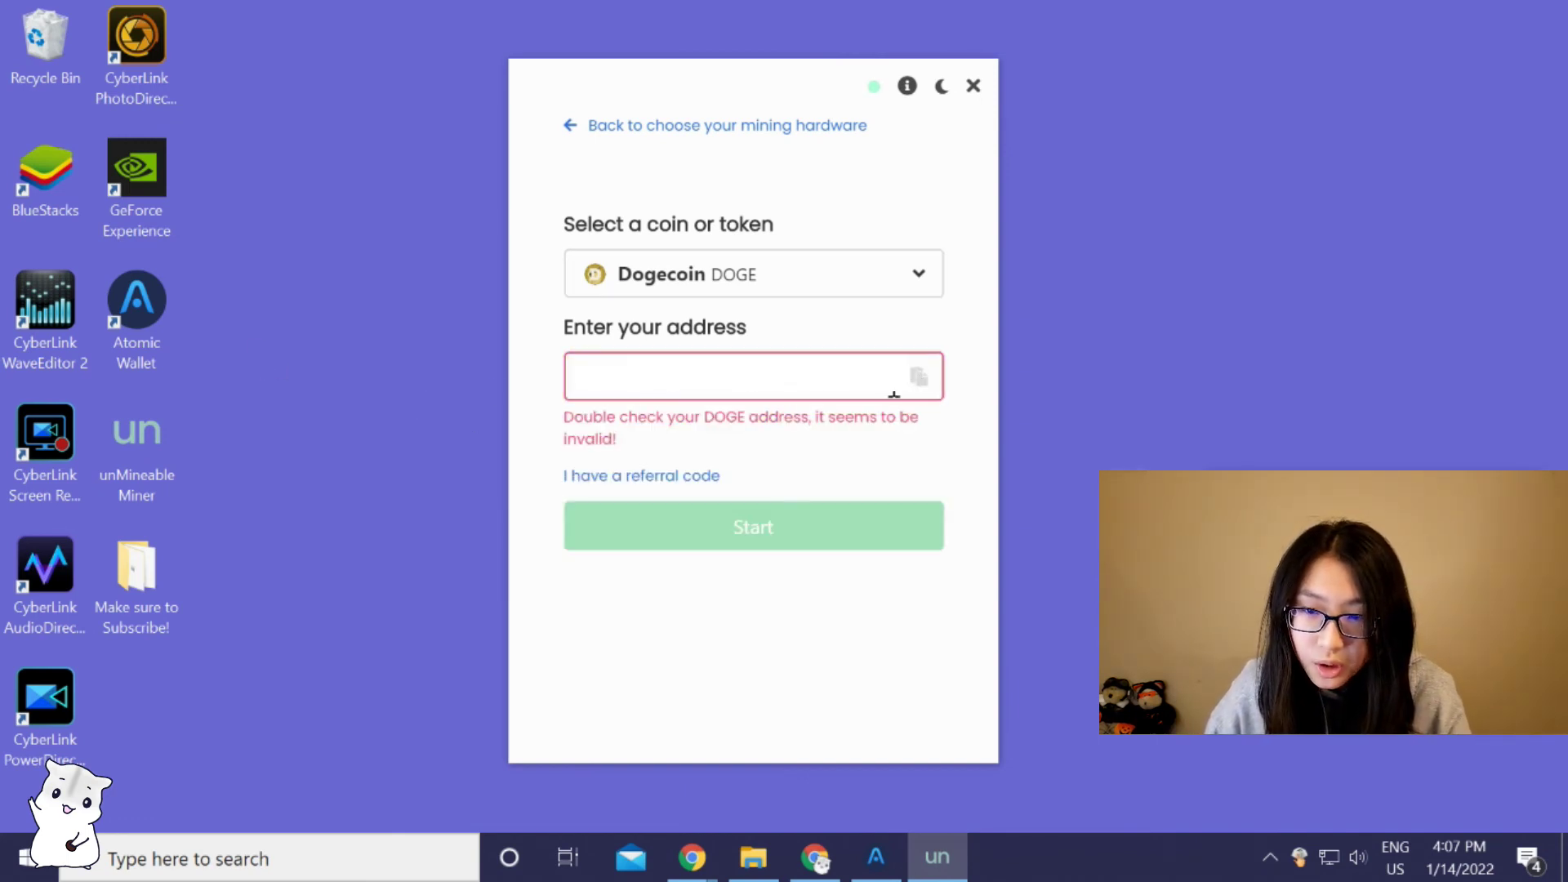
click(824, 290)
scroll(810, 504, down, 5)
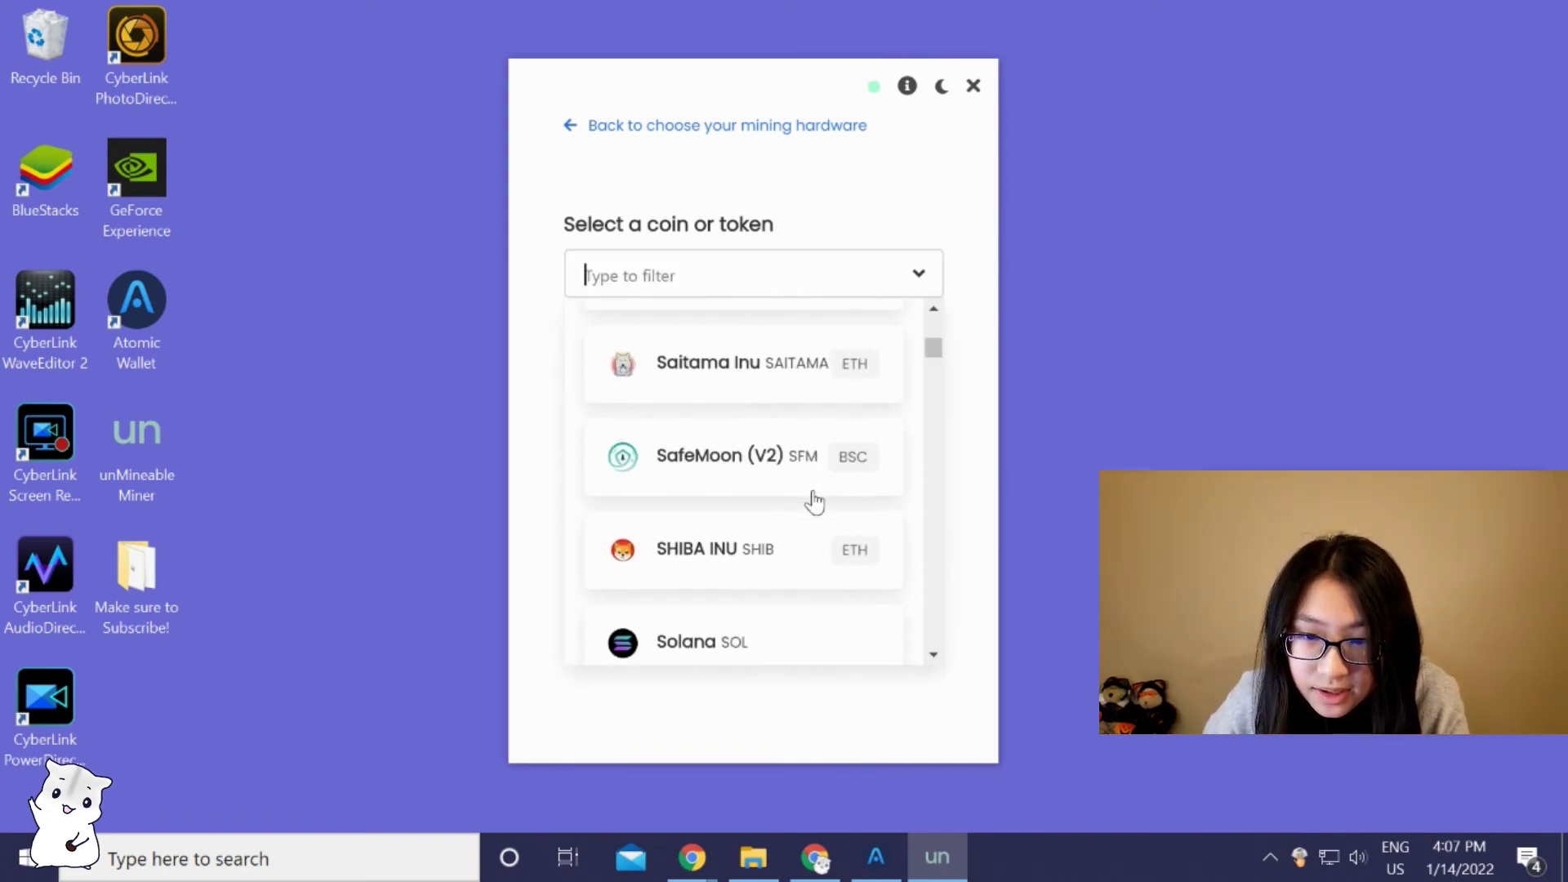
scroll(812, 501, up, 3)
scroll(812, 501, down, 3)
click(734, 566)
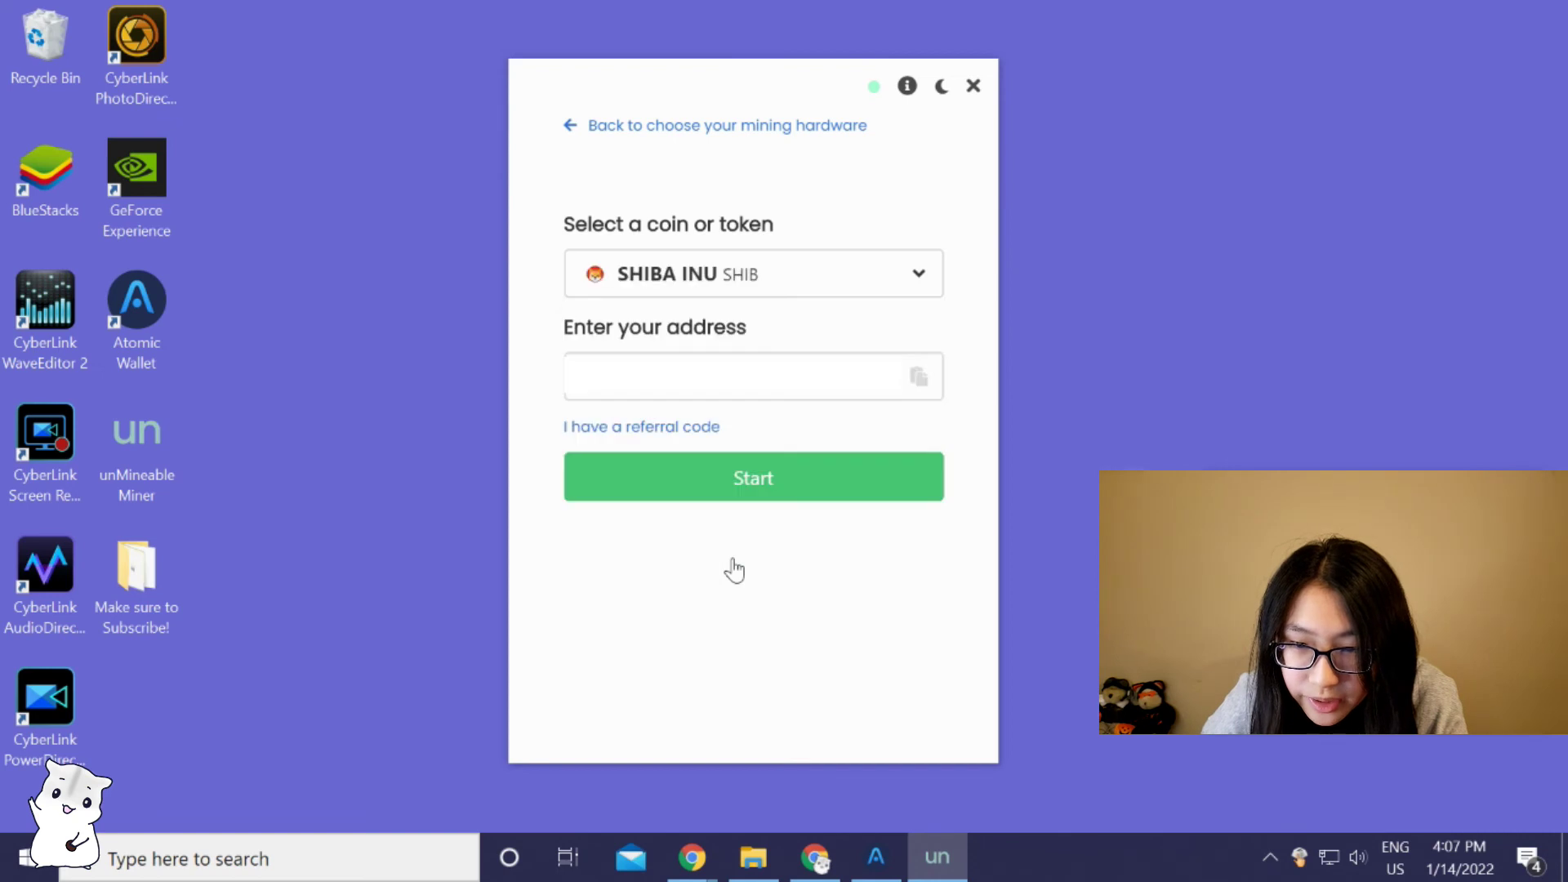
click(719, 471)
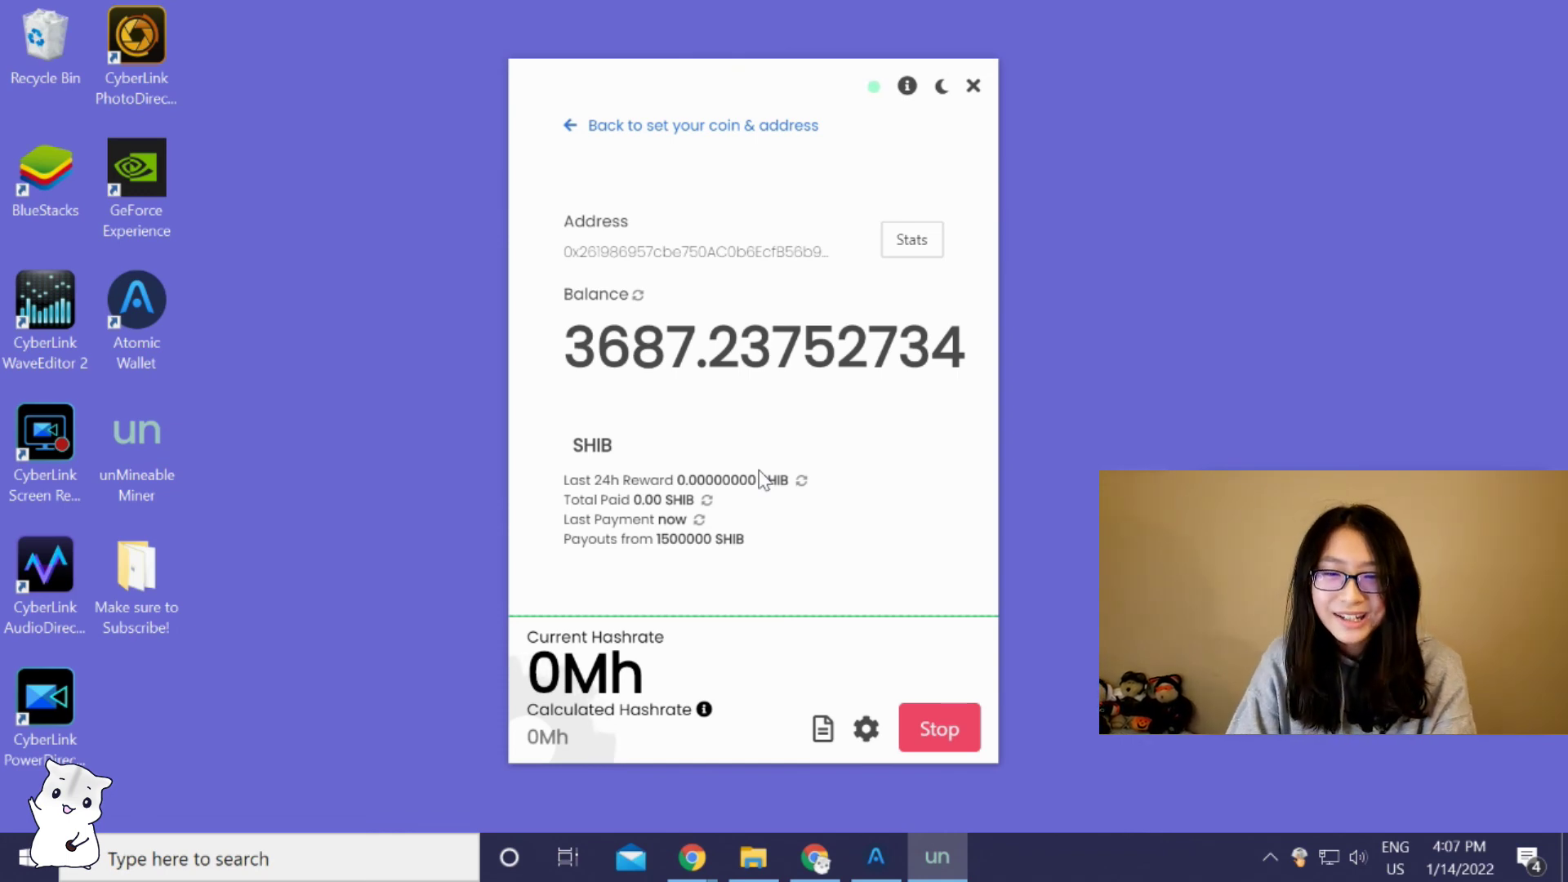
Step: Reload the balance, which reads 3687.23752734 SHIB with hashrate at 0Mh
click(639, 296)
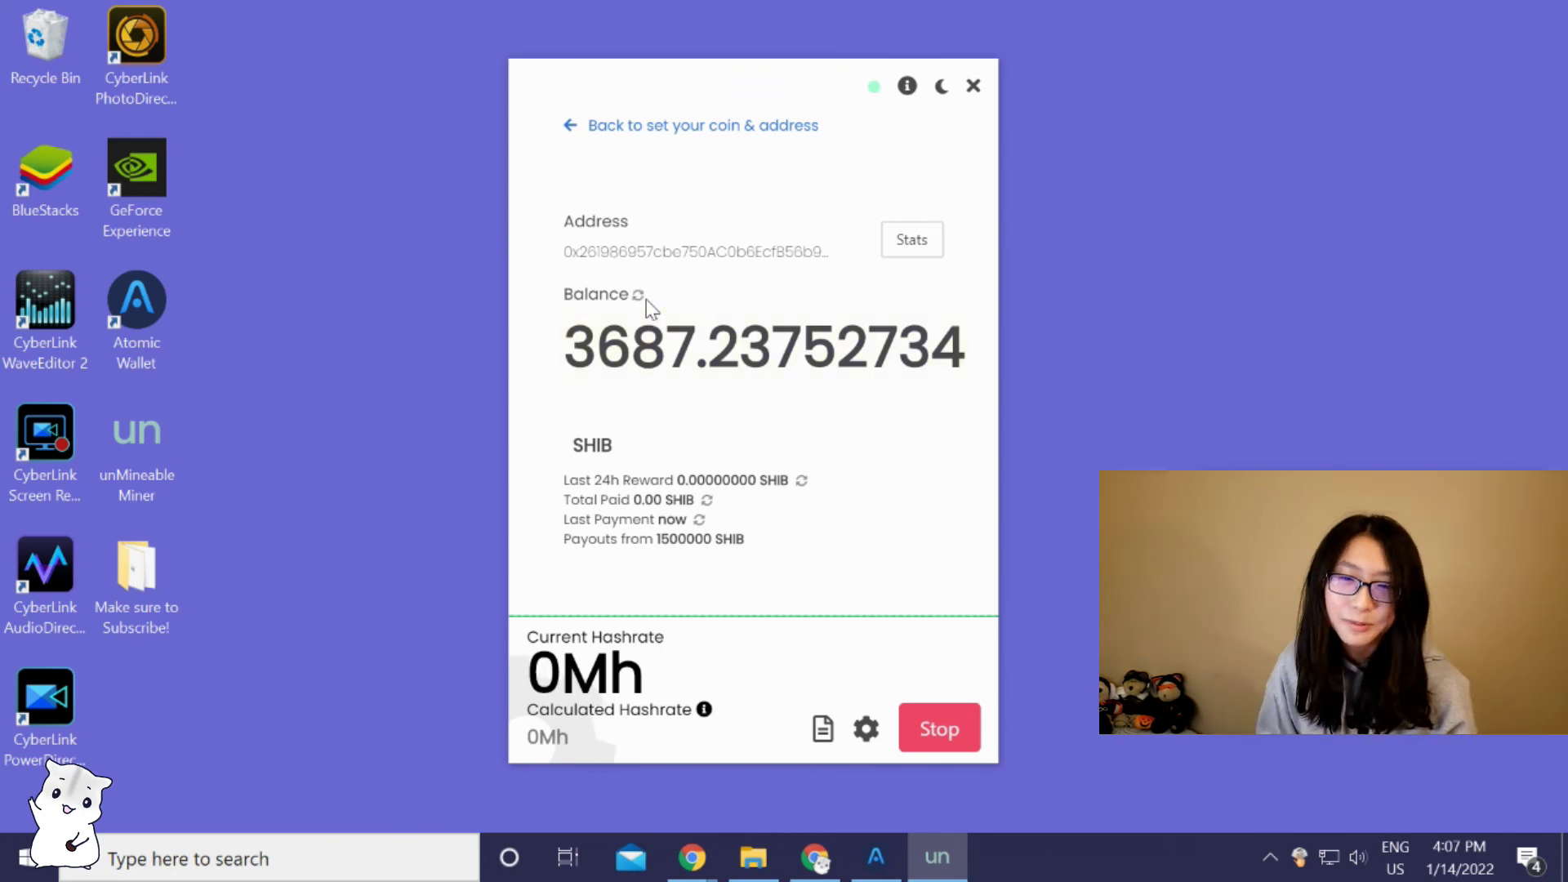